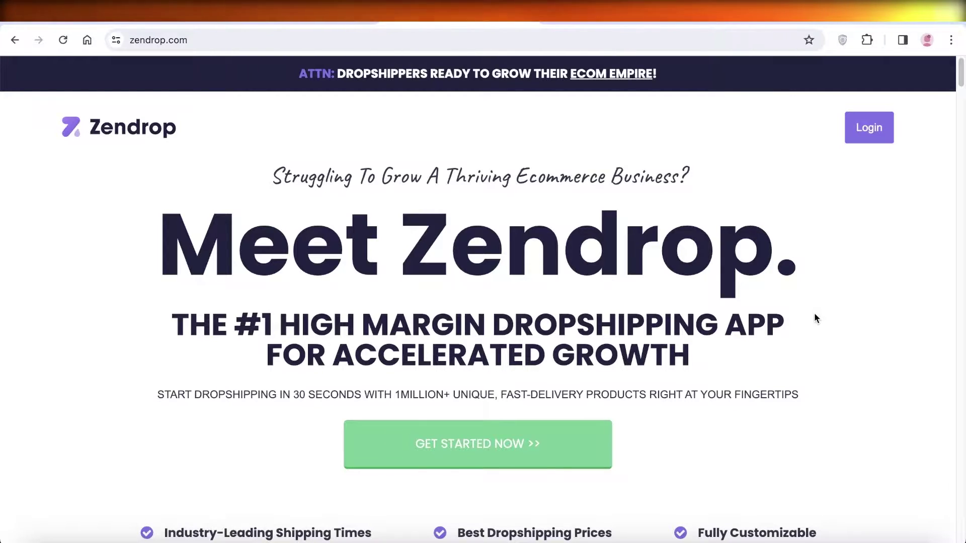
- Examine the Zendrop homepage, from its headline offer through the feature cards on shipping, automation, branding and subscription boxes
scroll(814, 315, "down", 1)
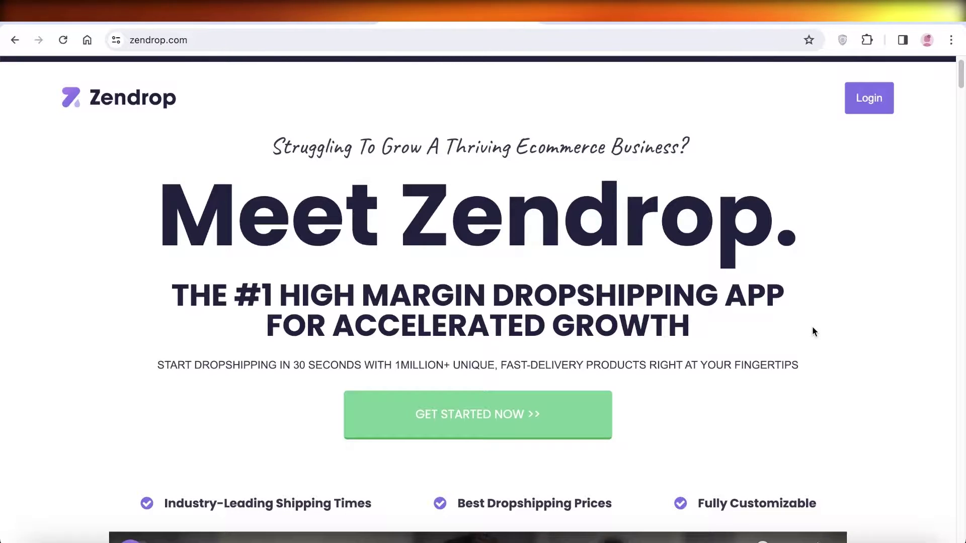
scroll(813, 332, "down", 2)
scroll(811, 332, "down", 10)
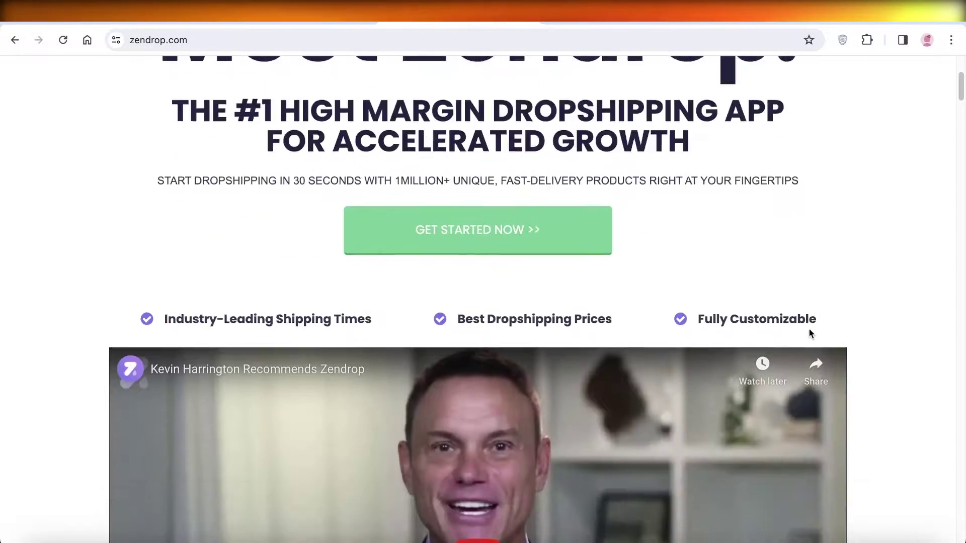
scroll(940, 272, "down", 4)
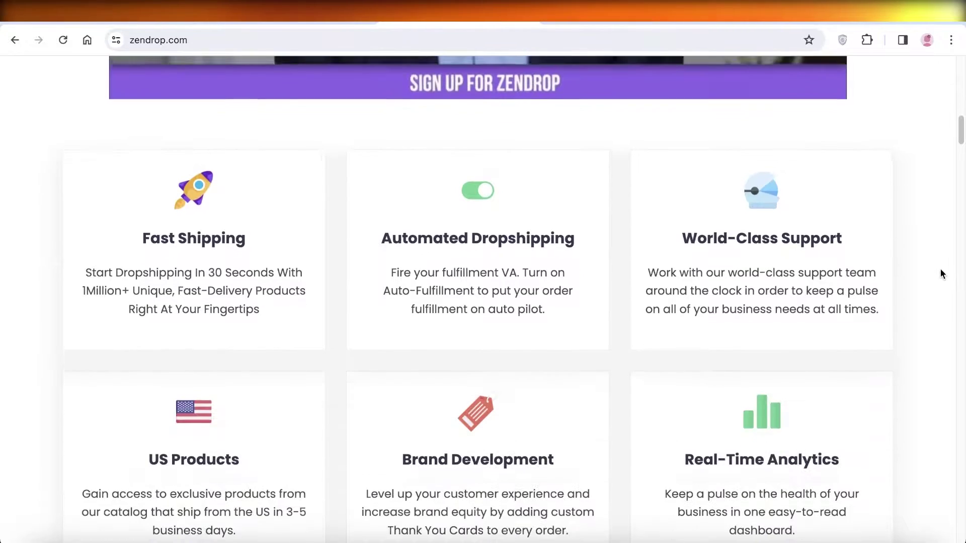
scroll(931, 287, "up", 6)
scroll(932, 284, "up", 9)
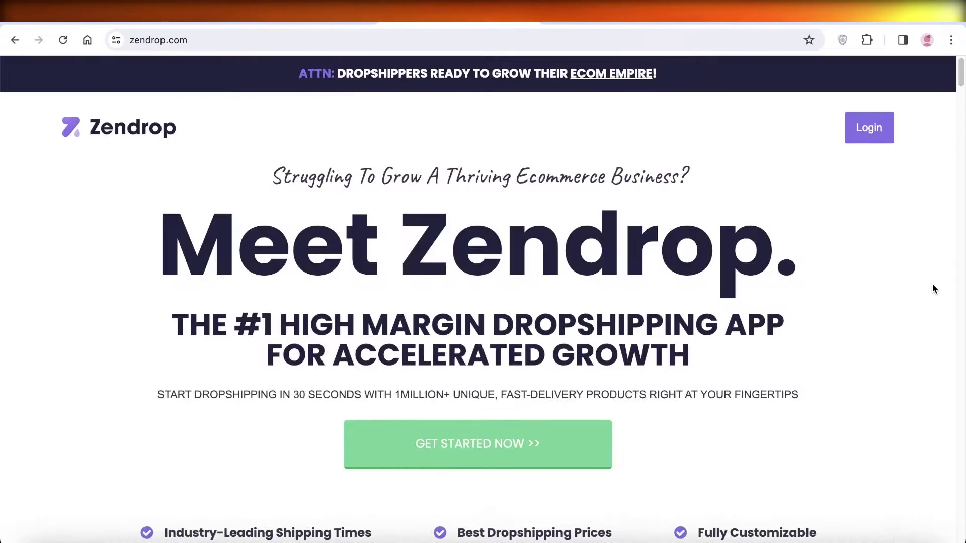
scroll(934, 286, "down", 8)
scroll(935, 288, "down", 5)
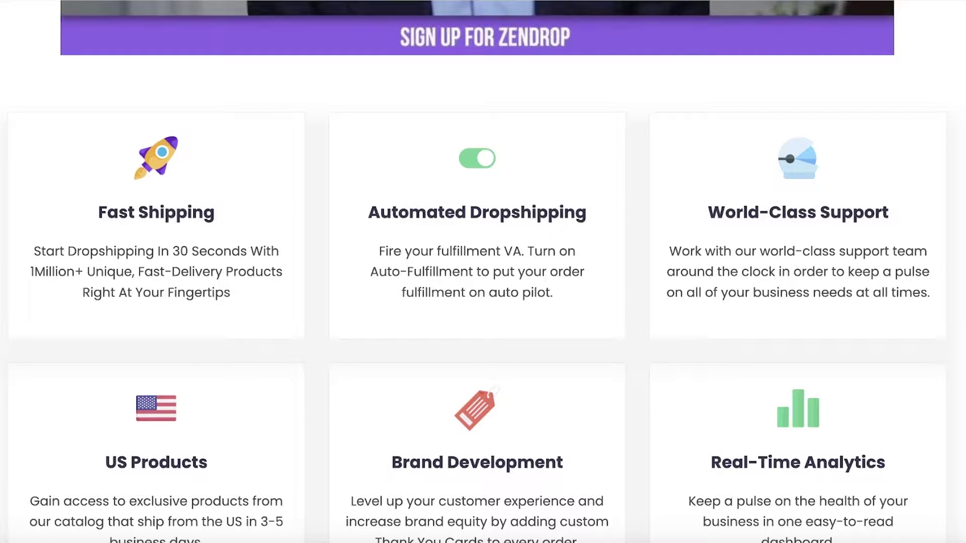
scroll(428, 187, "down", 1)
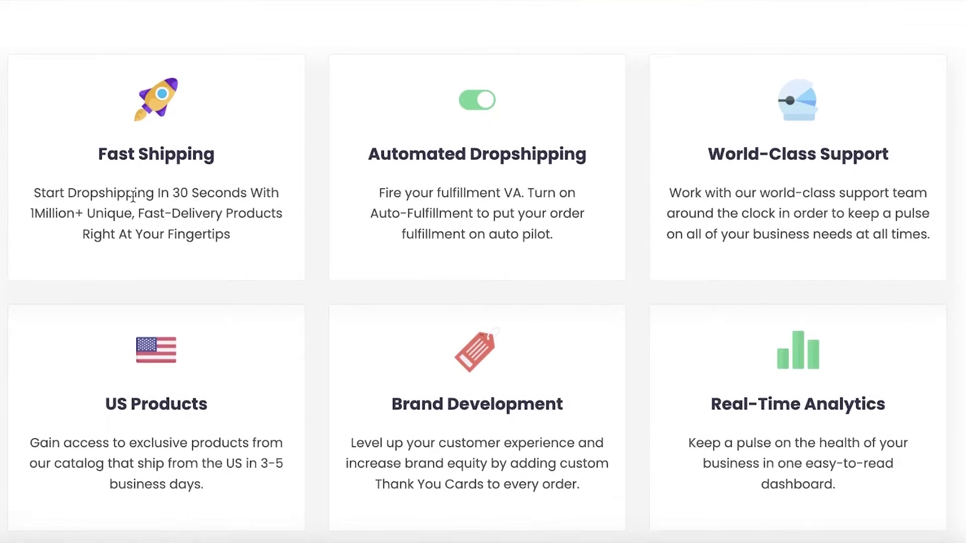
scroll(515, 247, "down", 3)
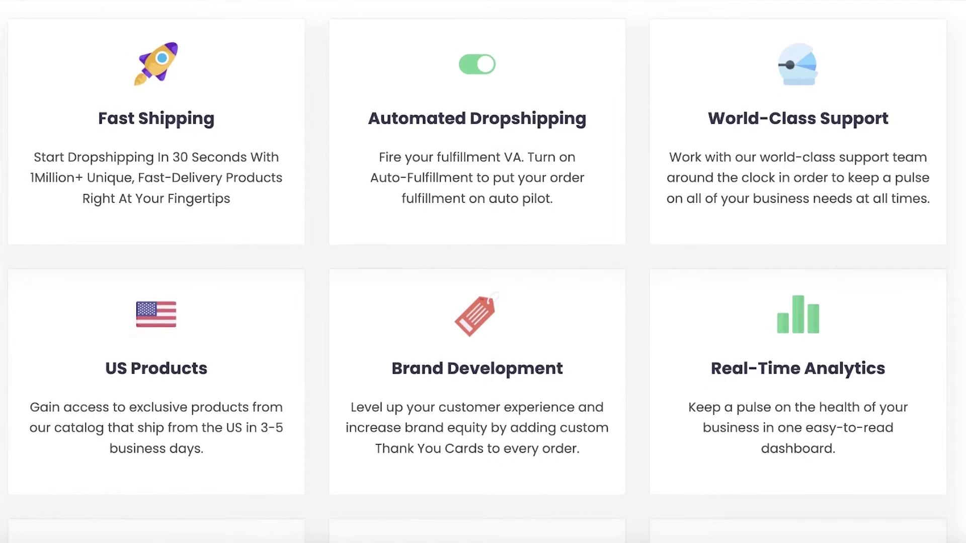
scroll(478, 271, "down", 3)
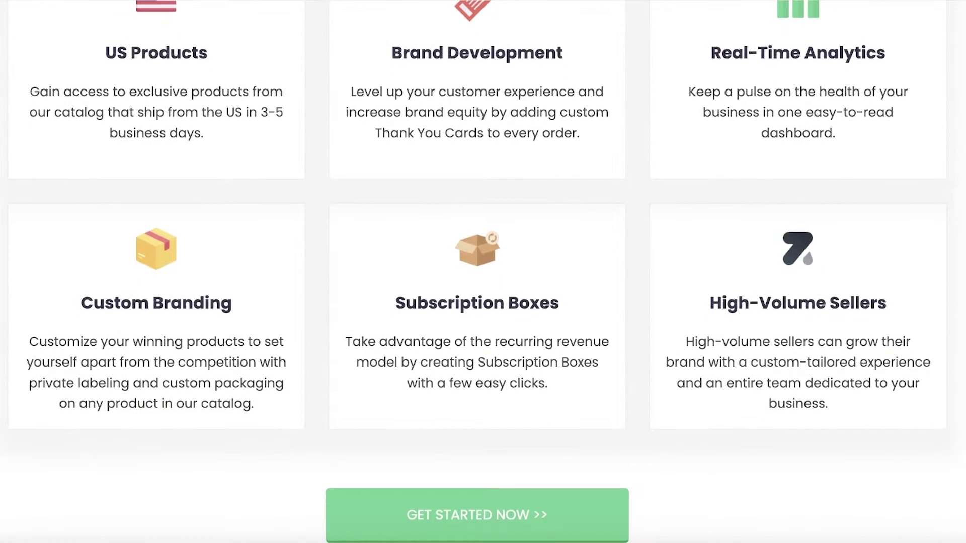
scroll(478, 272, "down", 4)
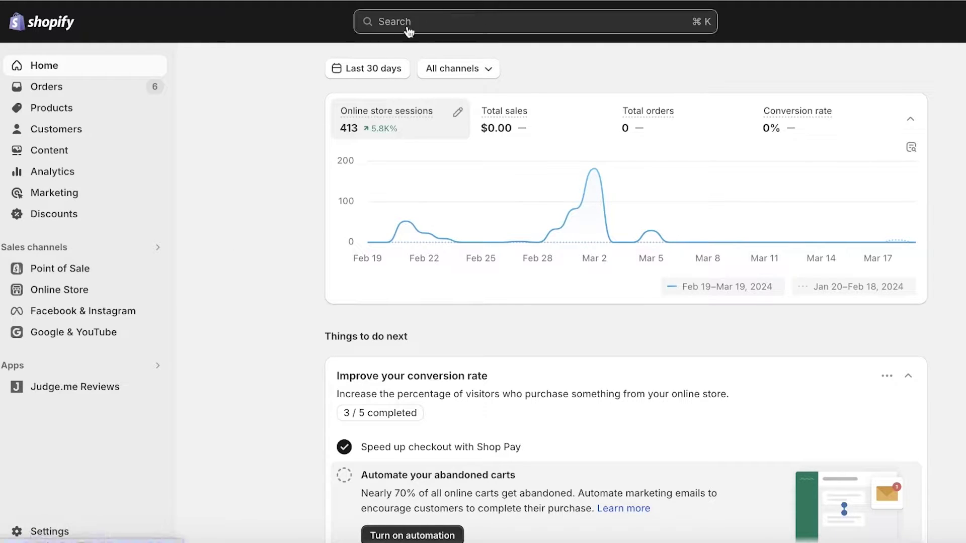
- Switch to the Shopify admin and open the Shopify App Store from the store's apps and sales channels settings
left_click(64, 530)
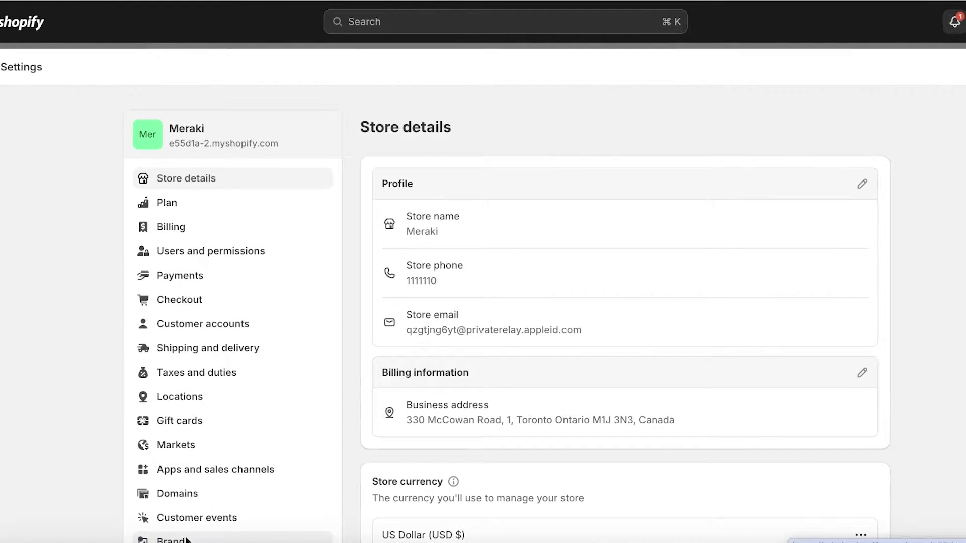
left_click(197, 467)
left_click(849, 132)
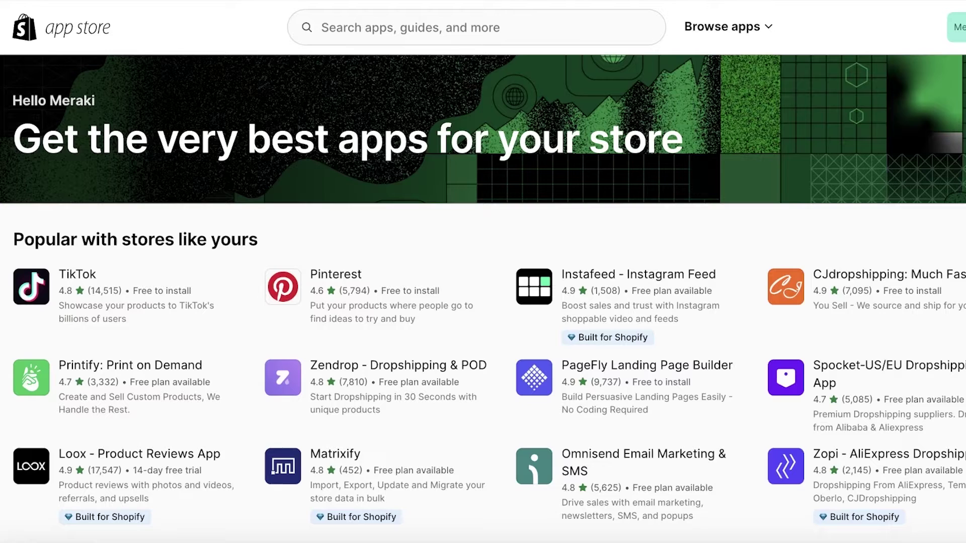
- Install the Zendrop - Dropshipping & POD app from its App Store listing, approving the requested store access
left_click(475, 35)
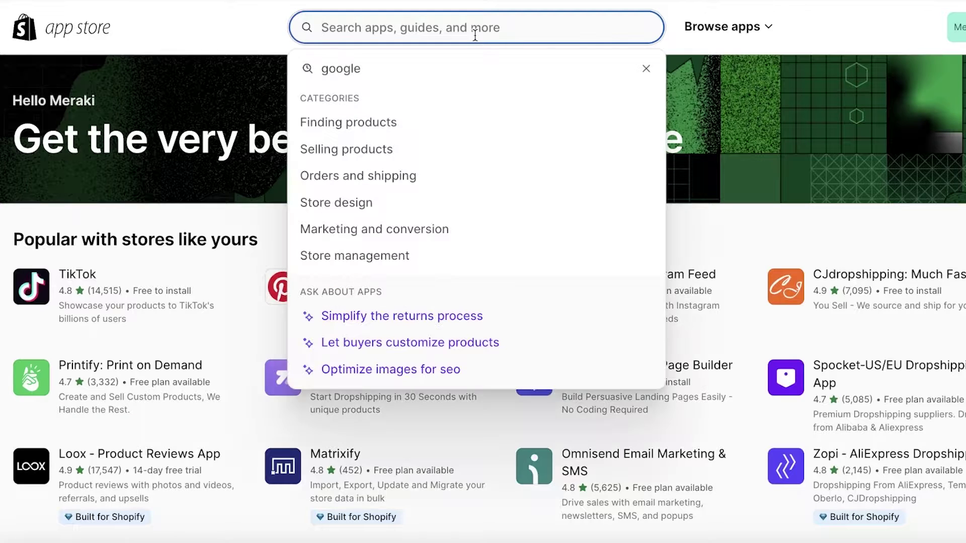
left_click(260, 379)
left_click(272, 382)
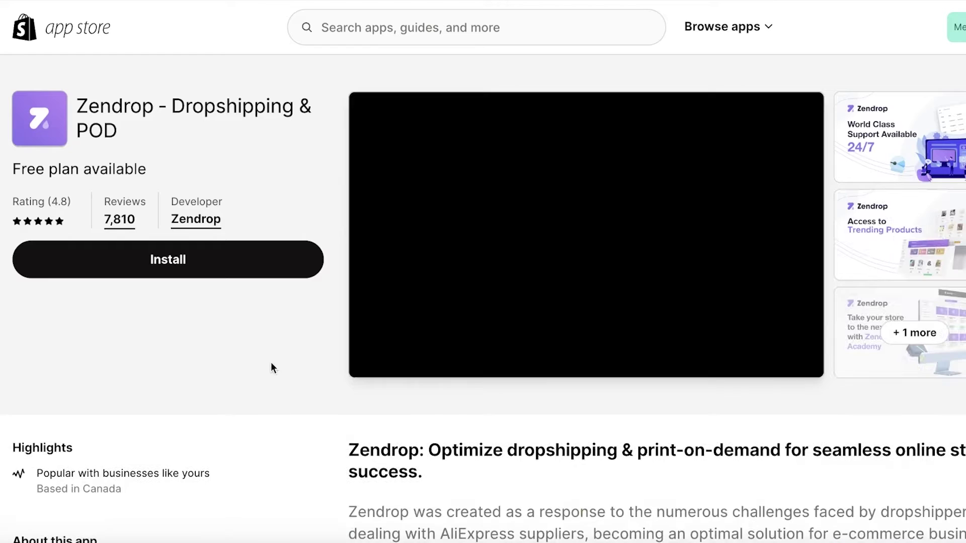
left_click(150, 267)
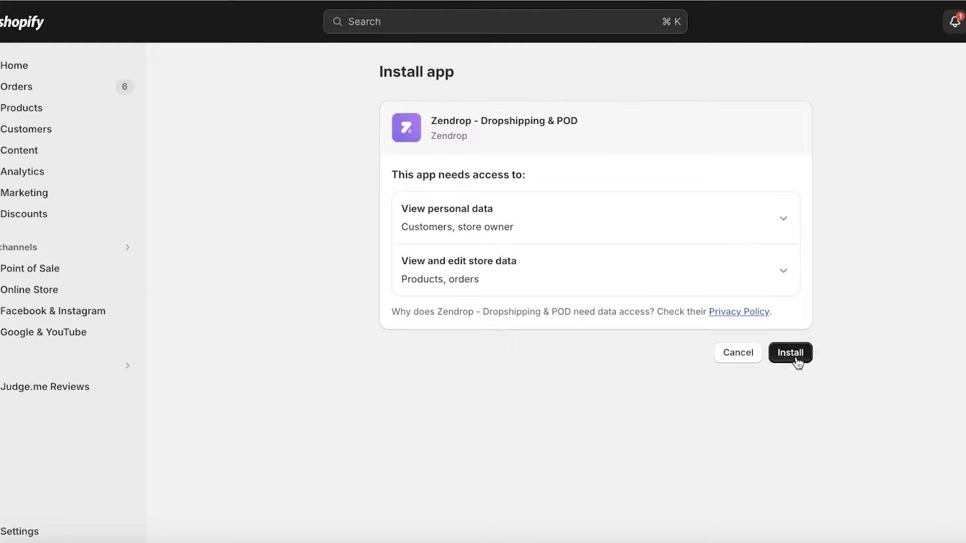
left_click(797, 362)
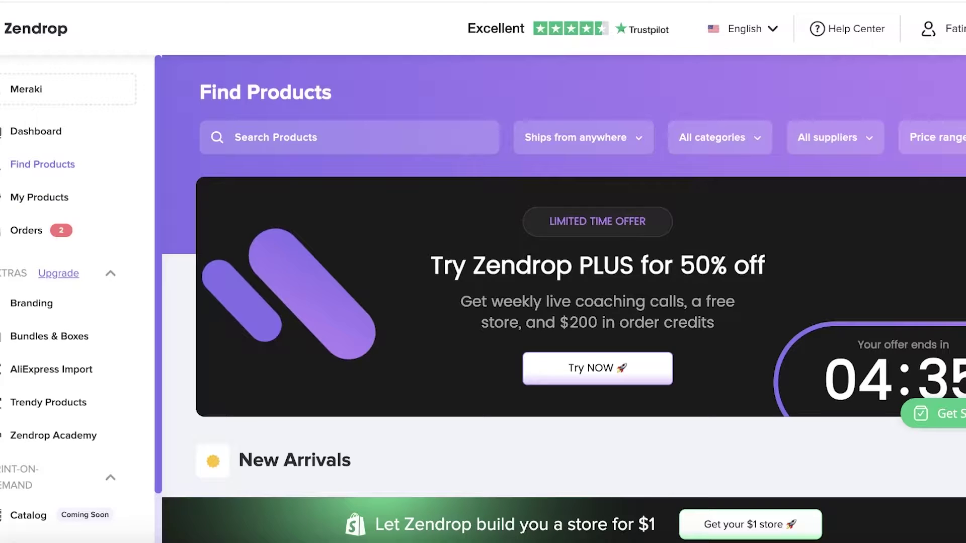
- Dismiss the dropshipping training pop-up in Zendrop and check the Apps section of the Shopify admin
left_click(953, 36)
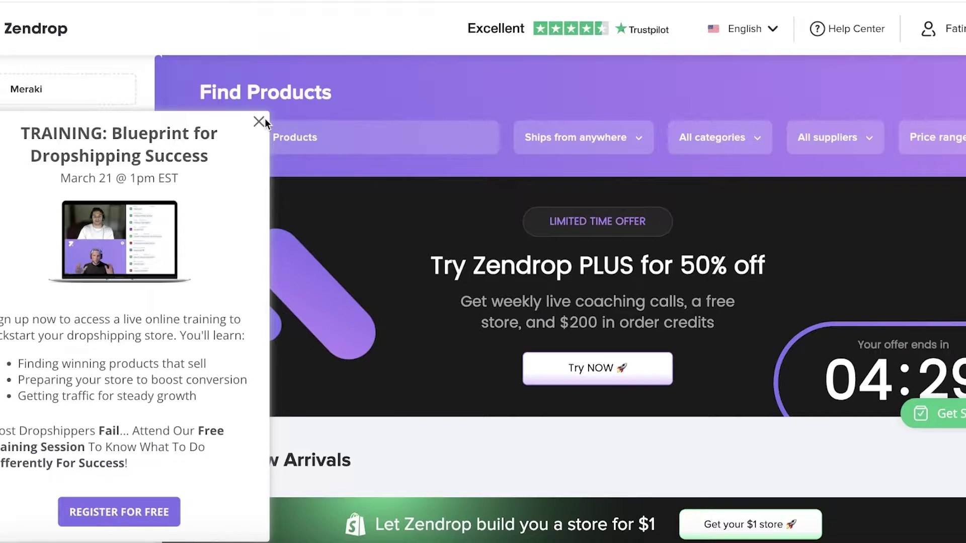
left_click(260, 122)
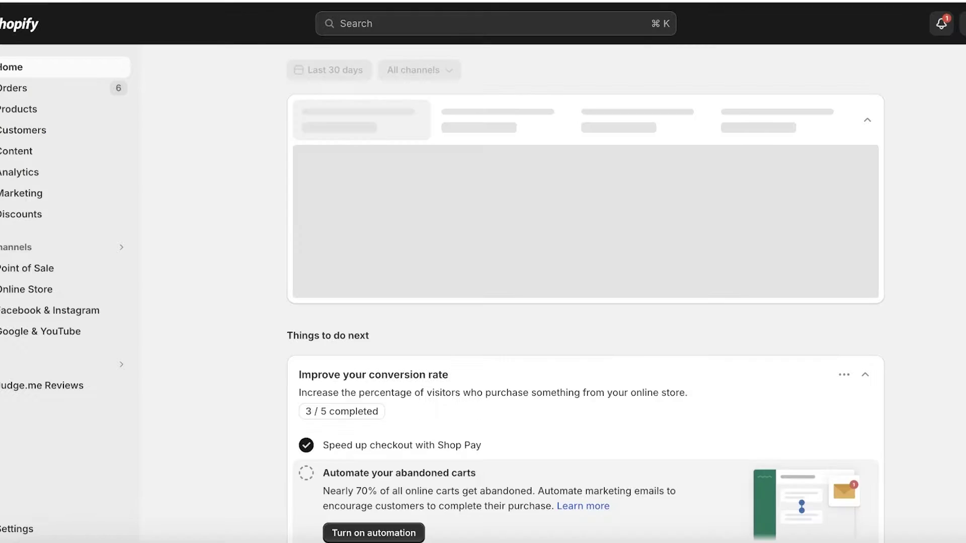
left_click(53, 365)
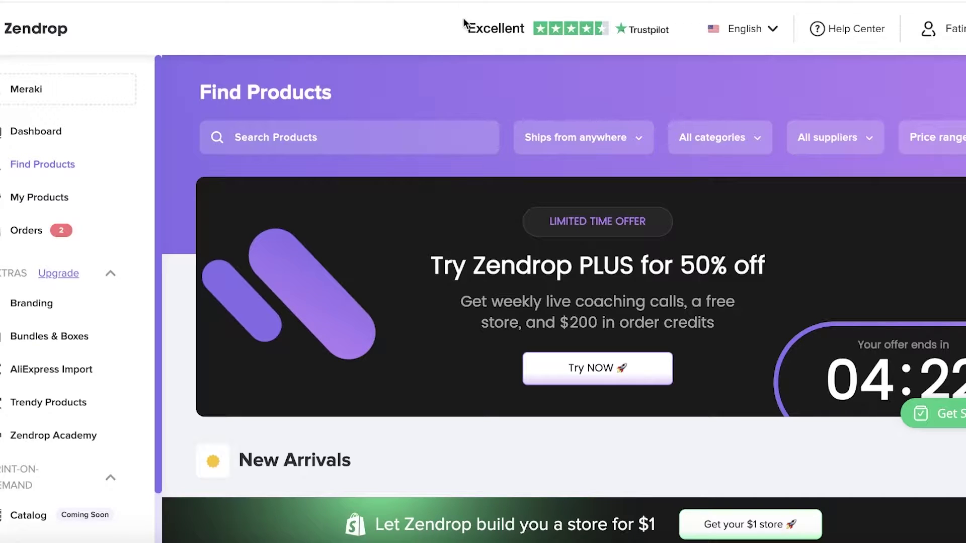
- View the Zendrop Dashboard and browse the New Arrivals on the Find Products page
left_click(40, 131)
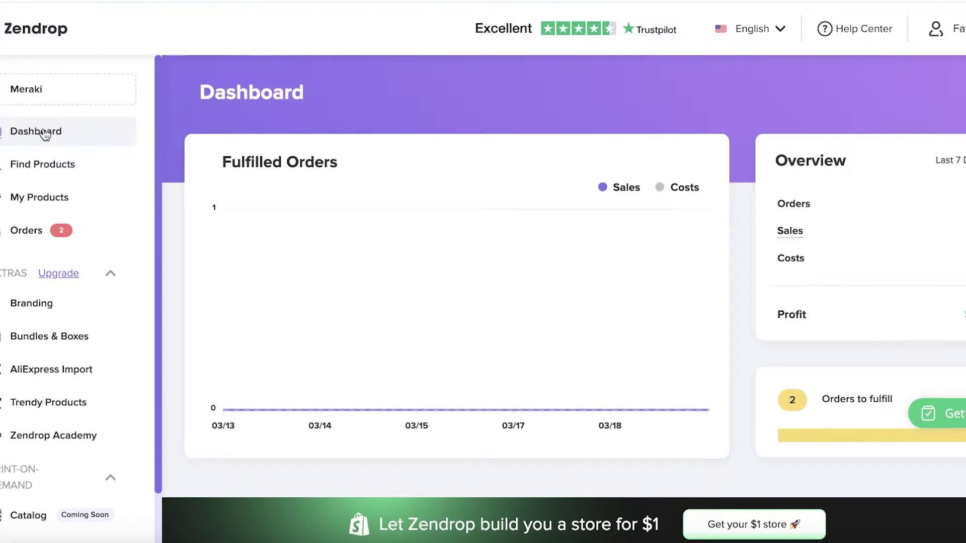
left_click(43, 171)
scroll(44, 173, "down", 1)
scroll(514, 195, "down", 15)
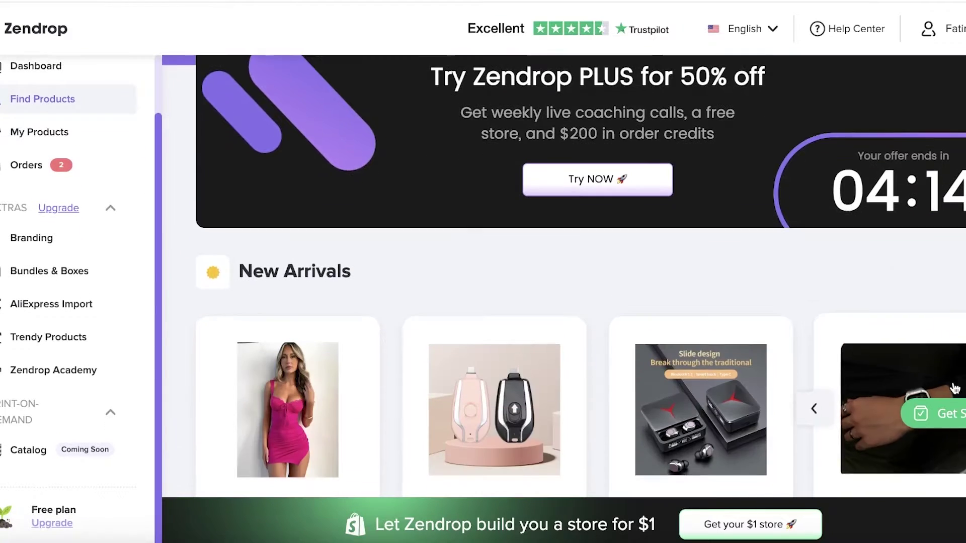
scroll(210, 237, "up", 4)
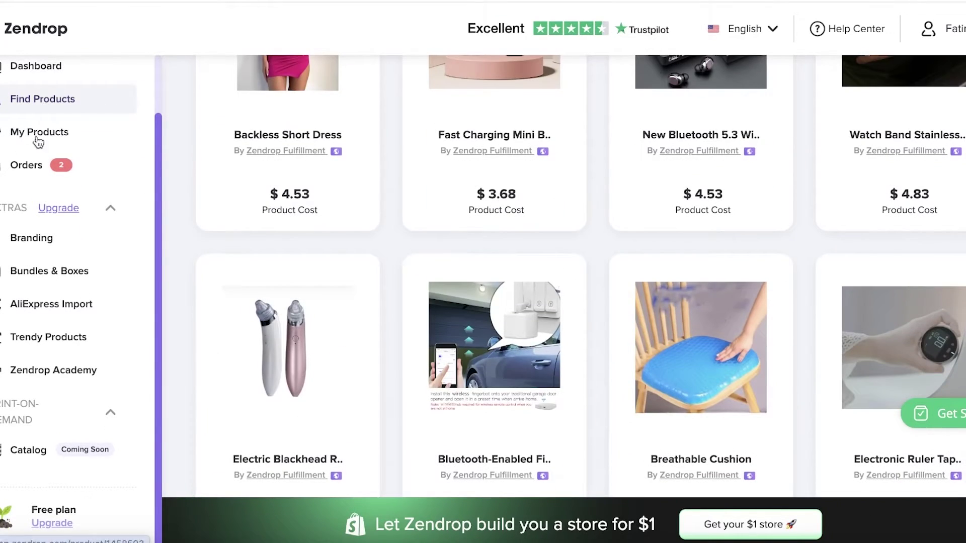
- Review the Import List, Issues, and Store Listings & Sourcing sections of My Products
left_click(11, 146)
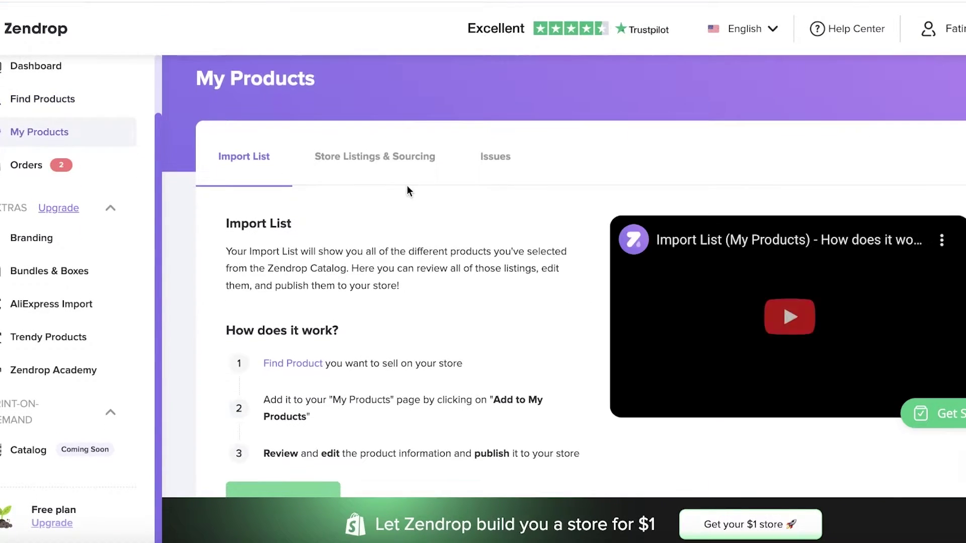
left_click(334, 162)
left_click(509, 173)
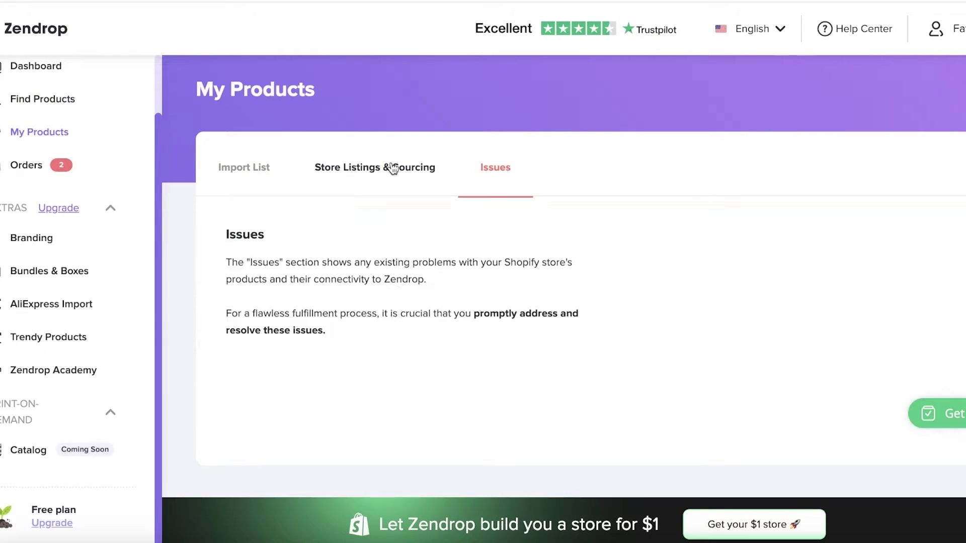
left_click(393, 170)
left_click(259, 174)
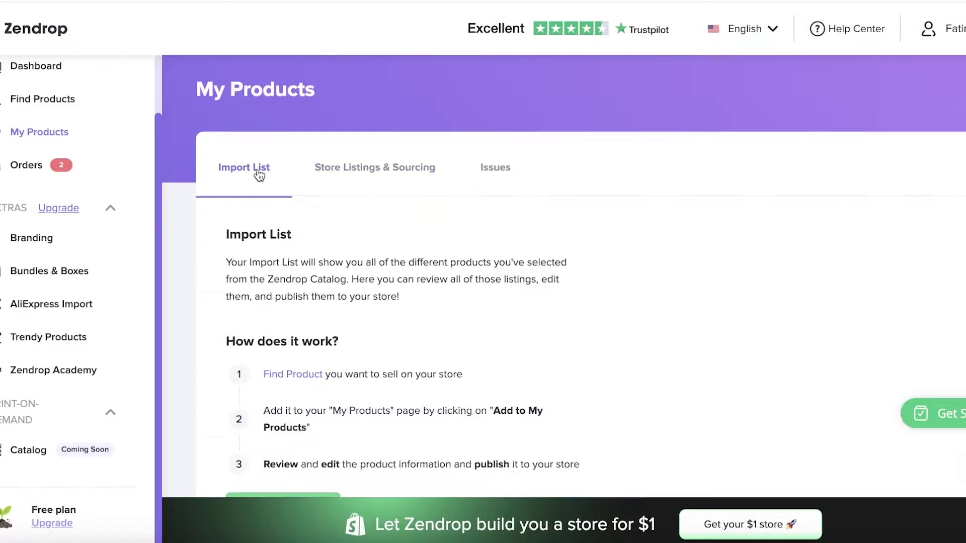
left_click(324, 167)
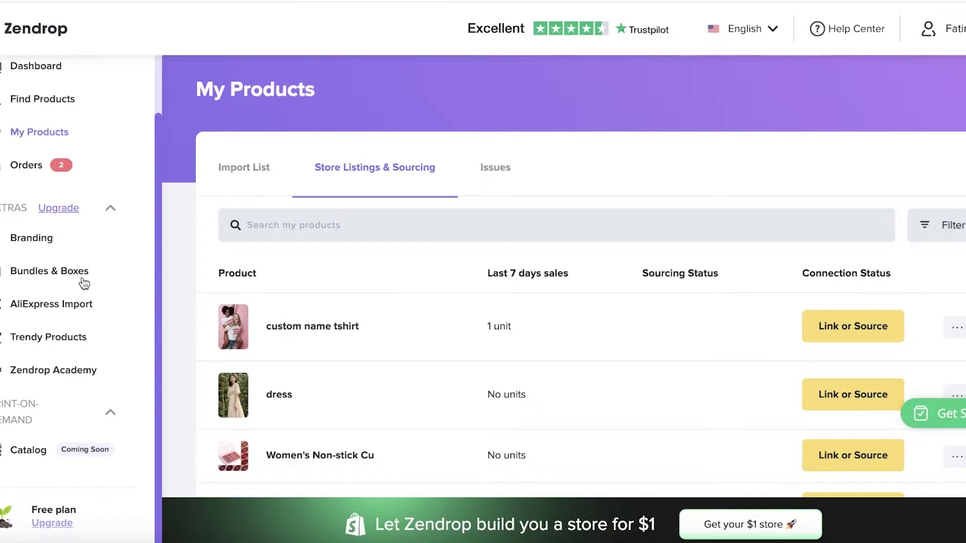
- Review the Extras entries in the Zendrop navigation and collapse both the Extras and Print-on-Demand groups
left_click(111, 208)
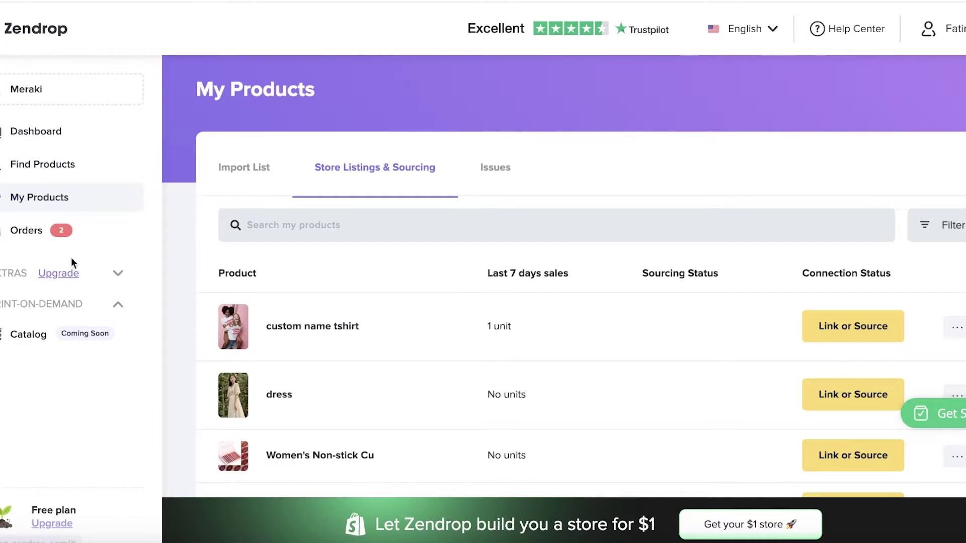
left_click(120, 277)
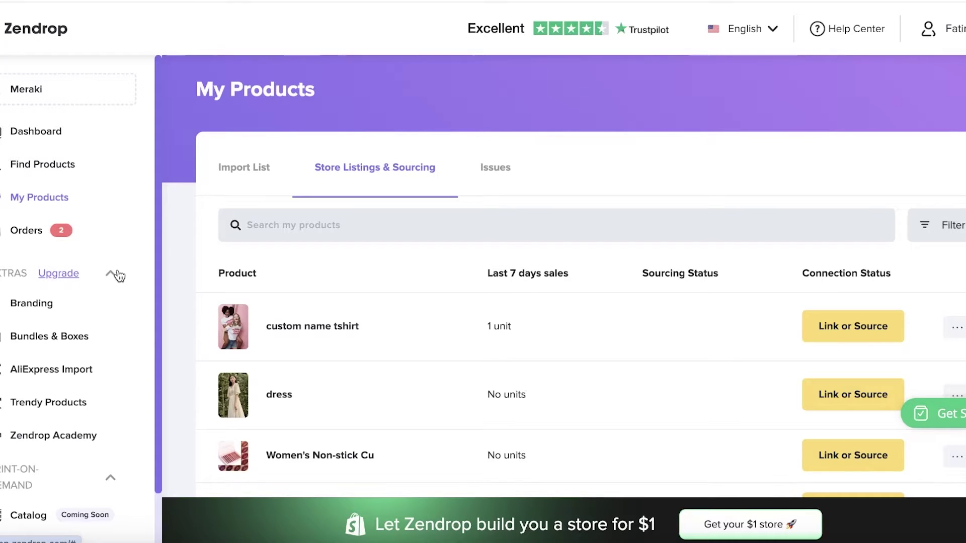
left_click(112, 274)
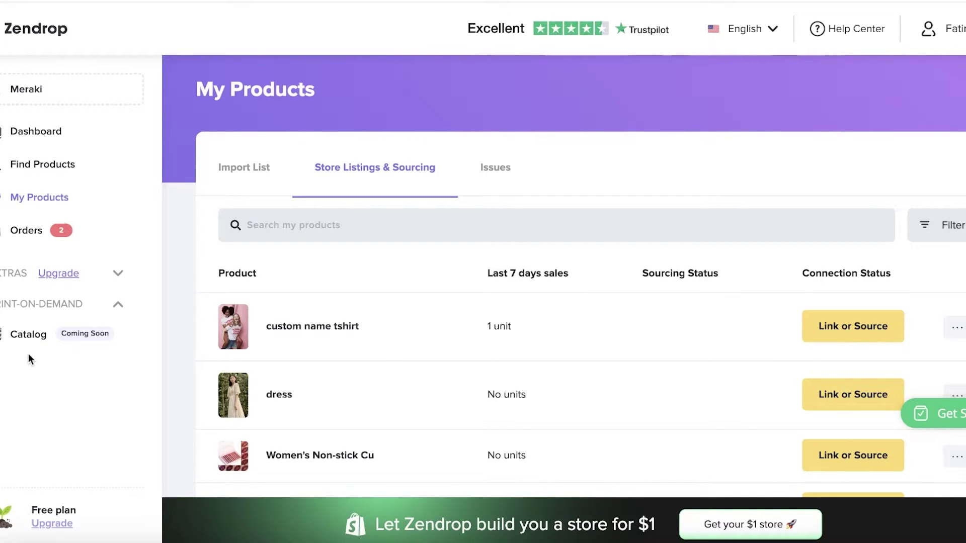
left_click(26, 305)
- Open Find Products and browse the New Arrivals and the wider catalog, examining product images, suppliers and product costs
left_click(9, 166)
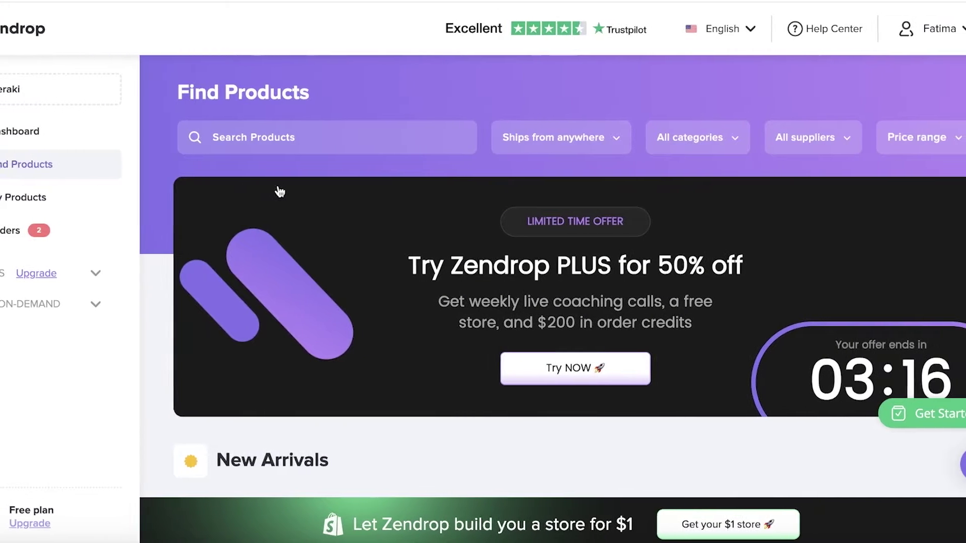
scroll(302, 196, "down", 8)
mouse_move(809, 183)
scroll(586, 192, "down", 5)
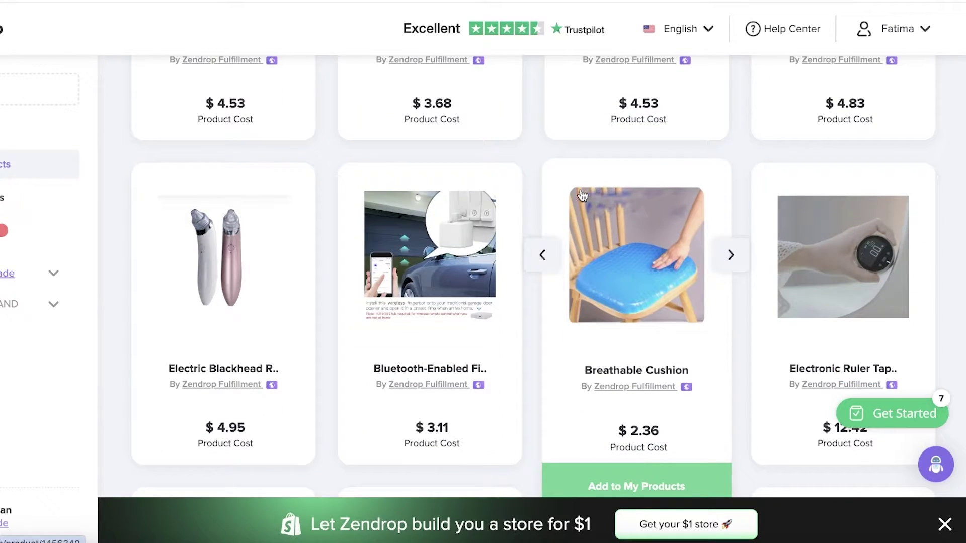
mouse_move(288, 230)
scroll(287, 230, "down", 6)
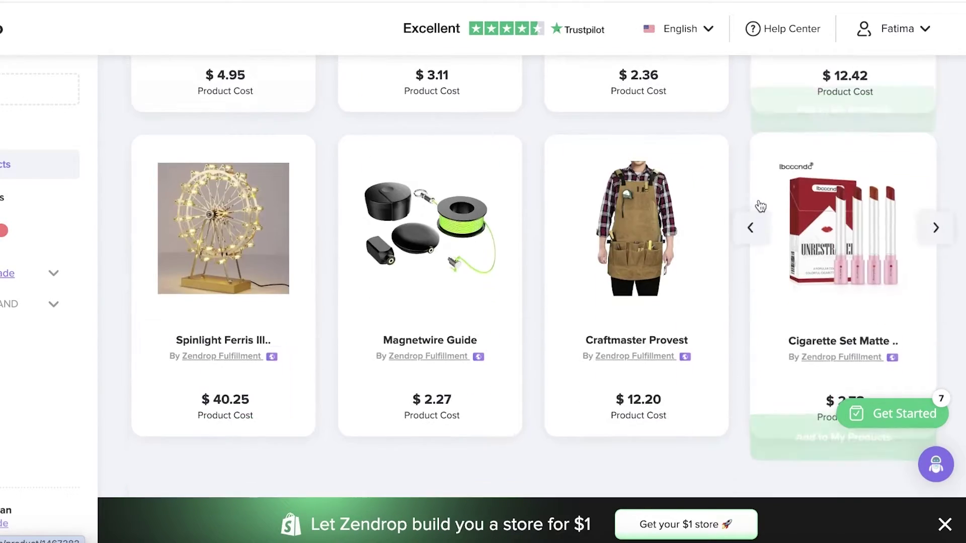
scroll(805, 227, "up", 13)
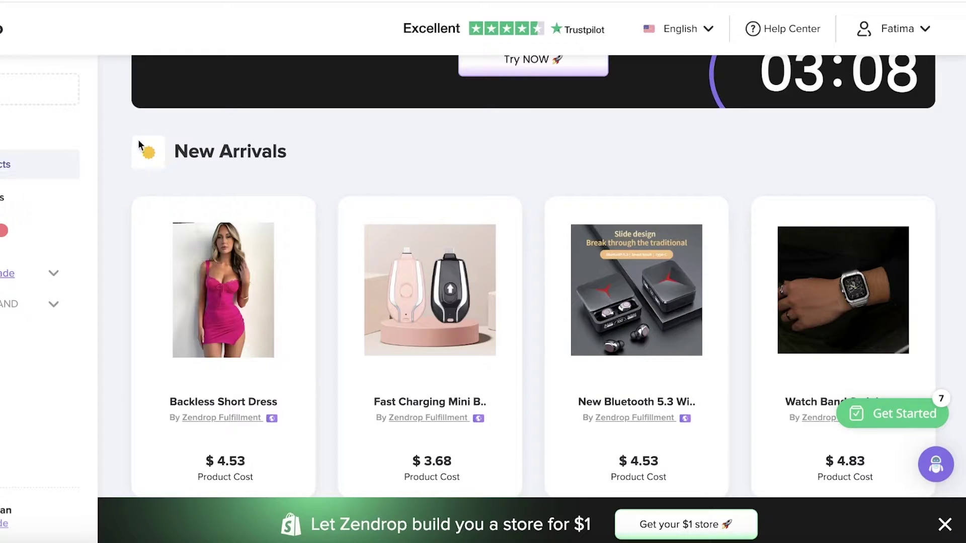
scroll(704, 176, "down", 8)
mouse_move(484, 164)
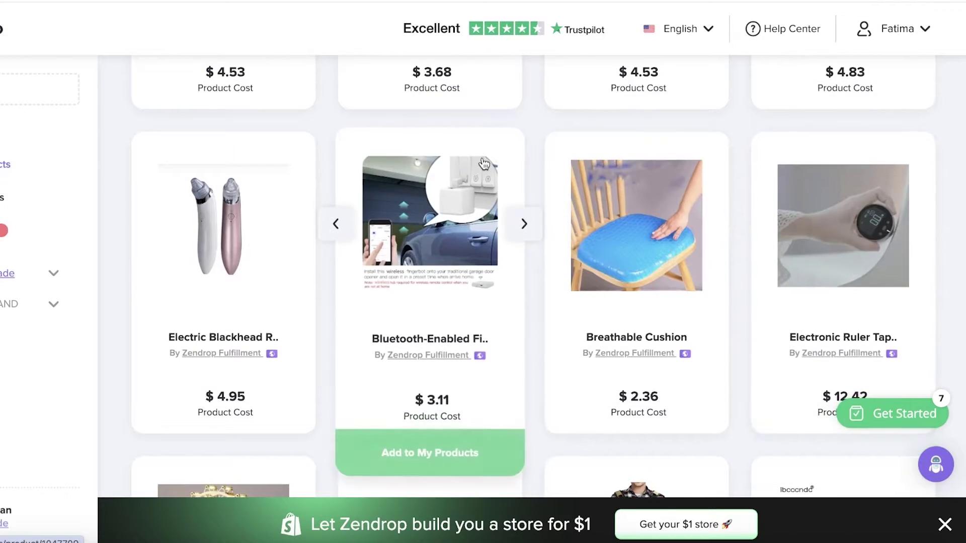
scroll(481, 166, "down", 11)
scroll(940, 187, "down", 3)
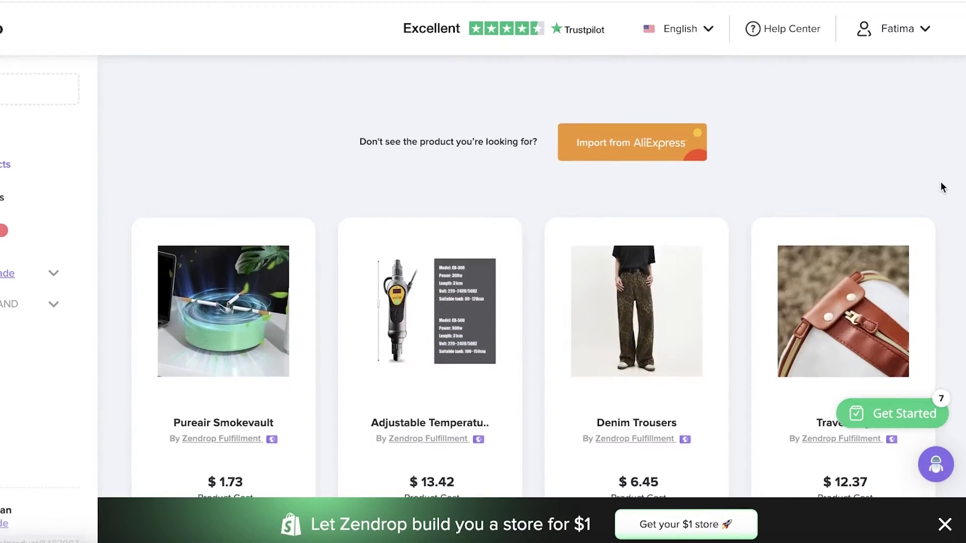
scroll(942, 187, "down", 20)
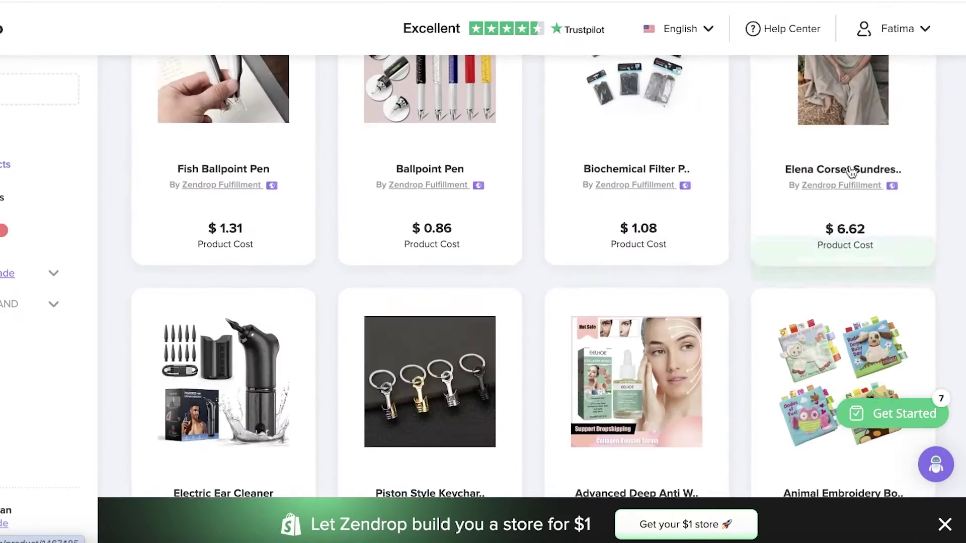
- Review the catalog's filter options for shipping origin, categories, suppliers and price range on Find Products
scroll(544, 168, "down", 6)
scroll(544, 168, "up", 20)
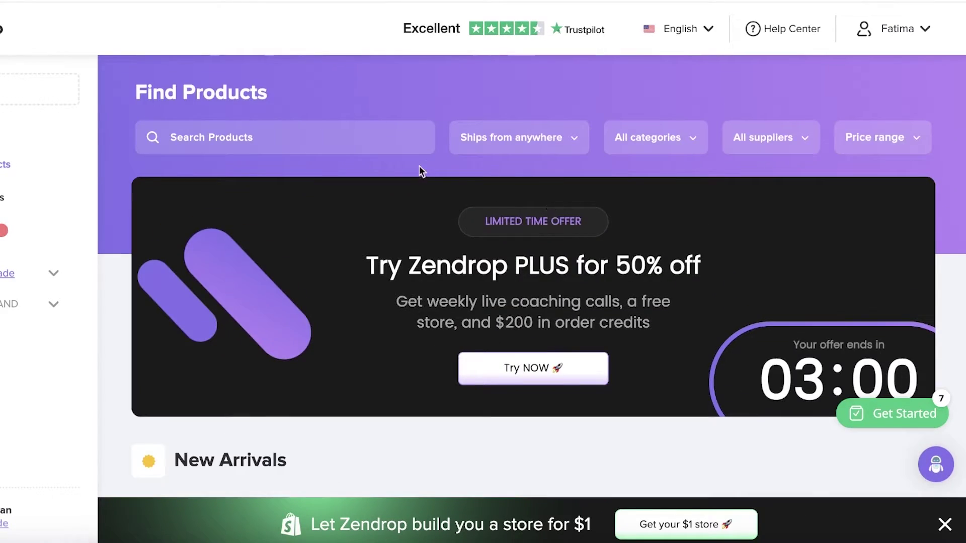
left_click(495, 138)
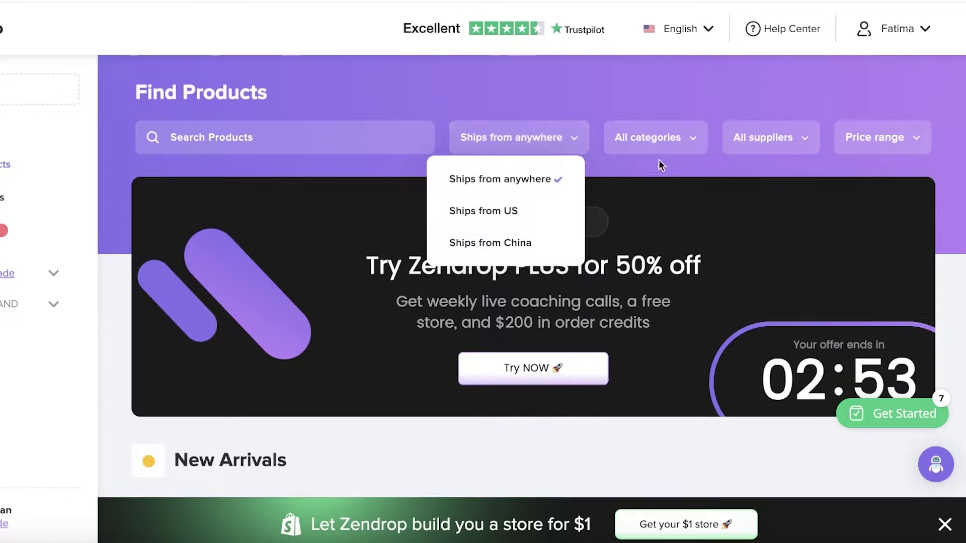
left_click(669, 142)
left_click(753, 134)
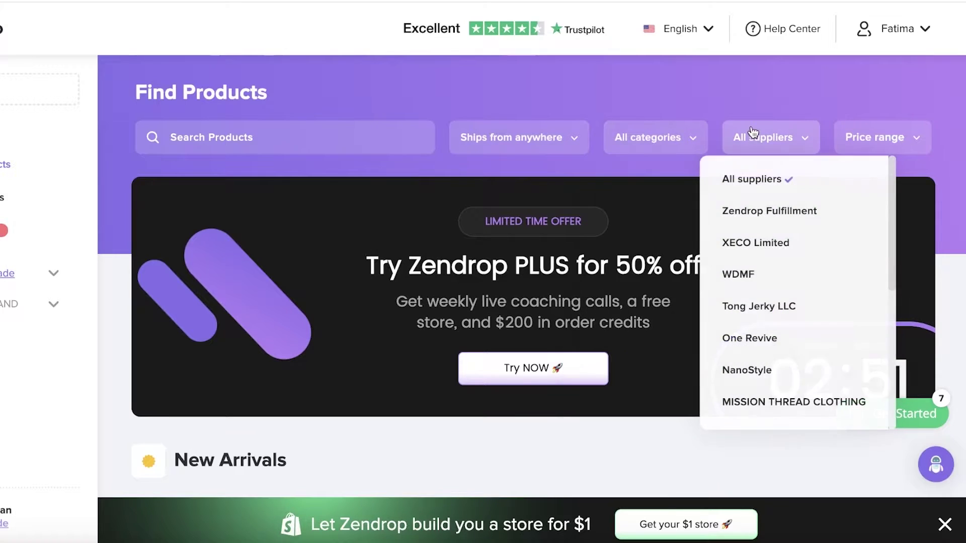
left_click(872, 143)
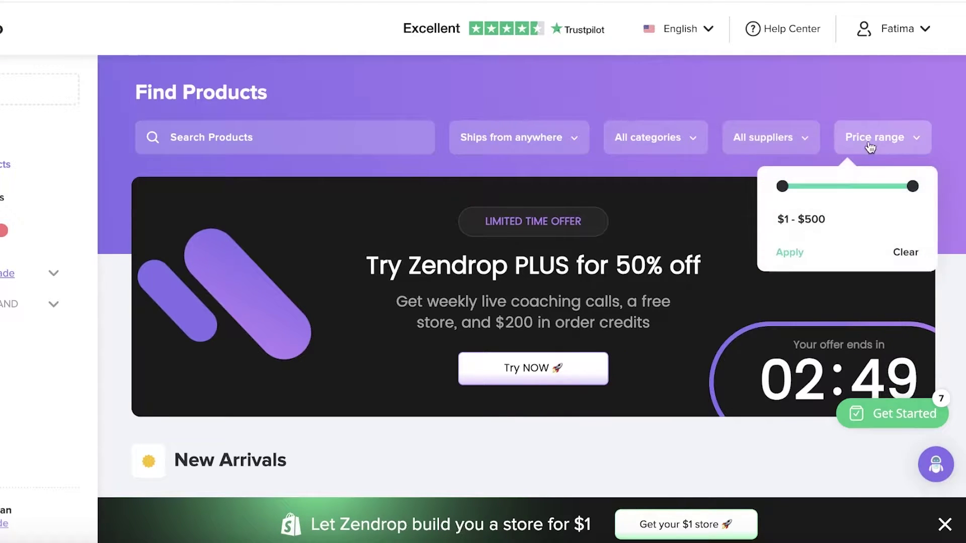
left_click(642, 103)
left_click(519, 138)
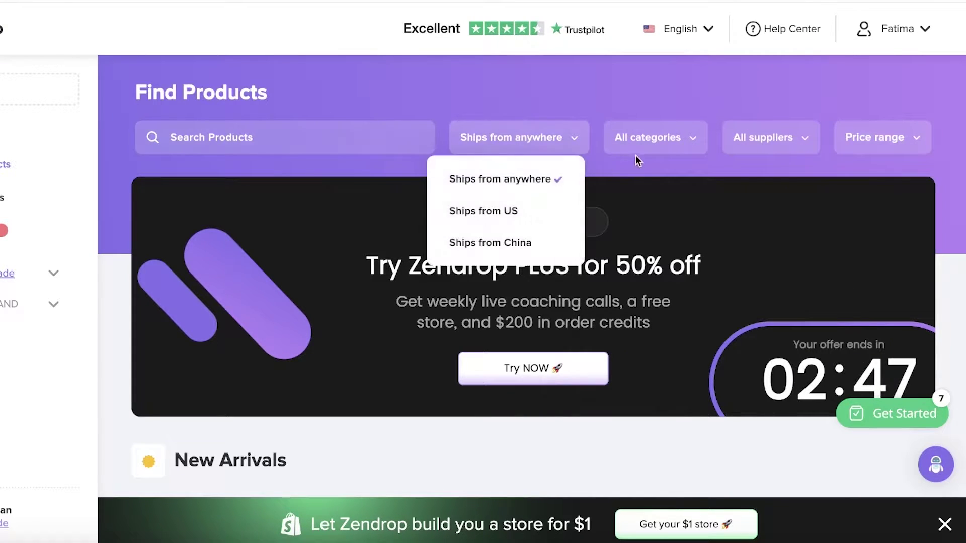
- Look through the category options and filter the product catalog by Bath & Beauty
left_click(636, 141)
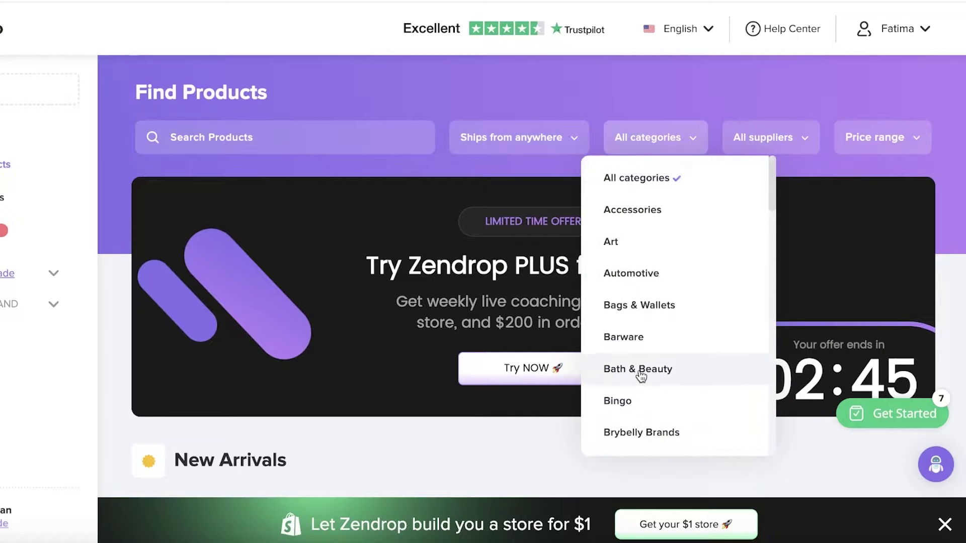
scroll(640, 353, "down", 10)
scroll(648, 306, "up", 10)
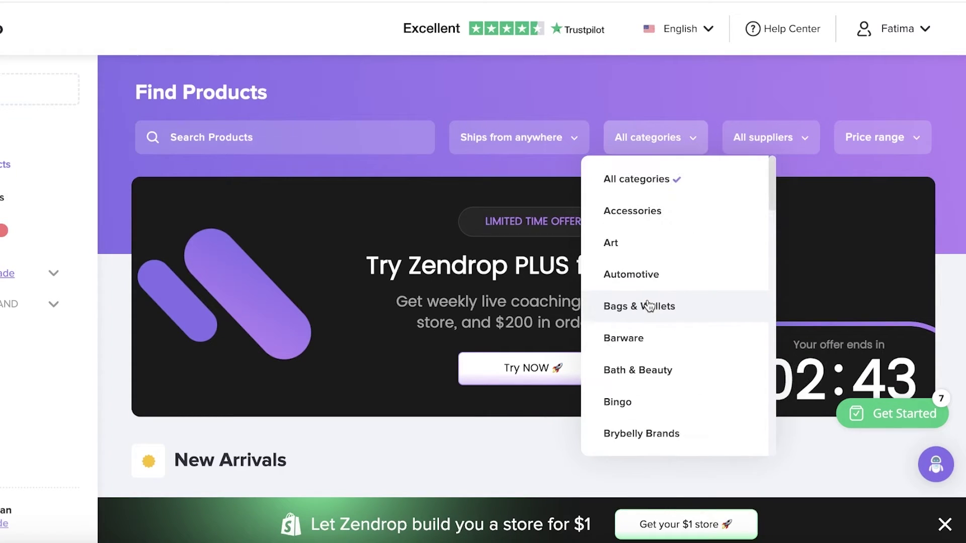
left_click(671, 373)
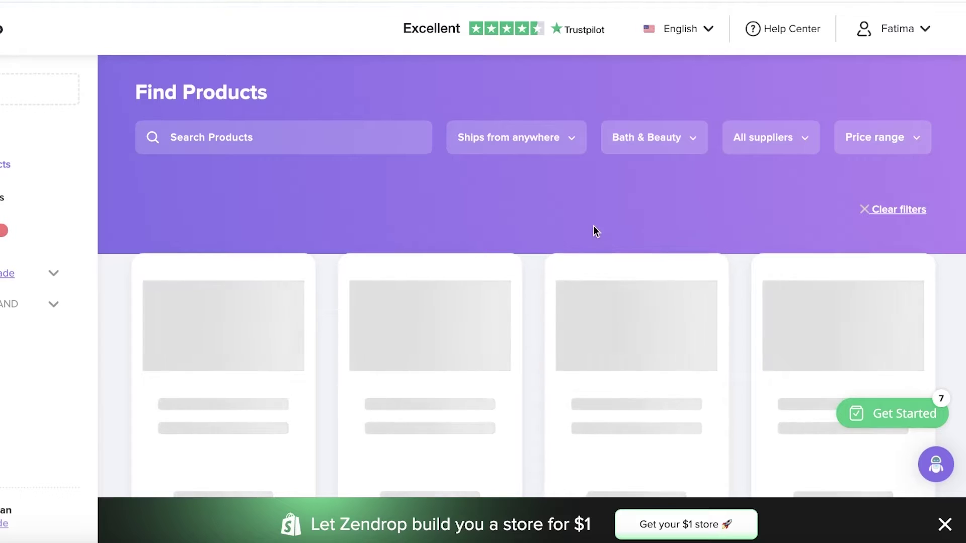
- Browse the Bath & Beauty products and view the AliExpress Import instructions, closing them when done
scroll(654, 176, "down", 12)
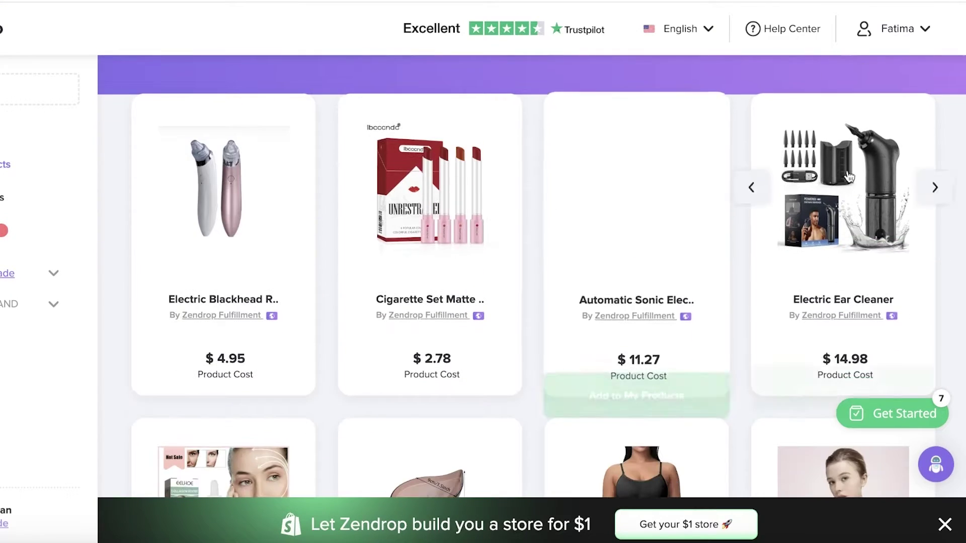
scroll(733, 233, "down", 13)
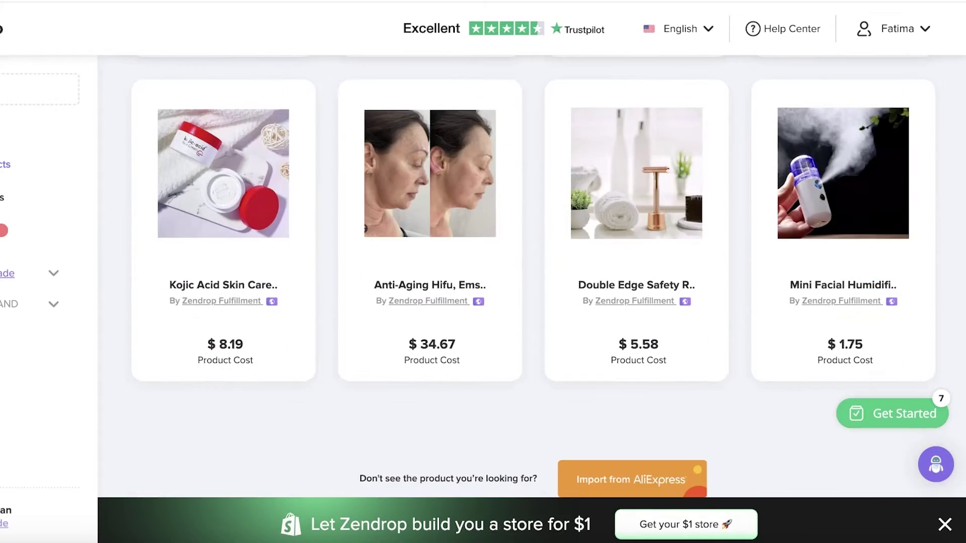
scroll(760, 172, "down", 20)
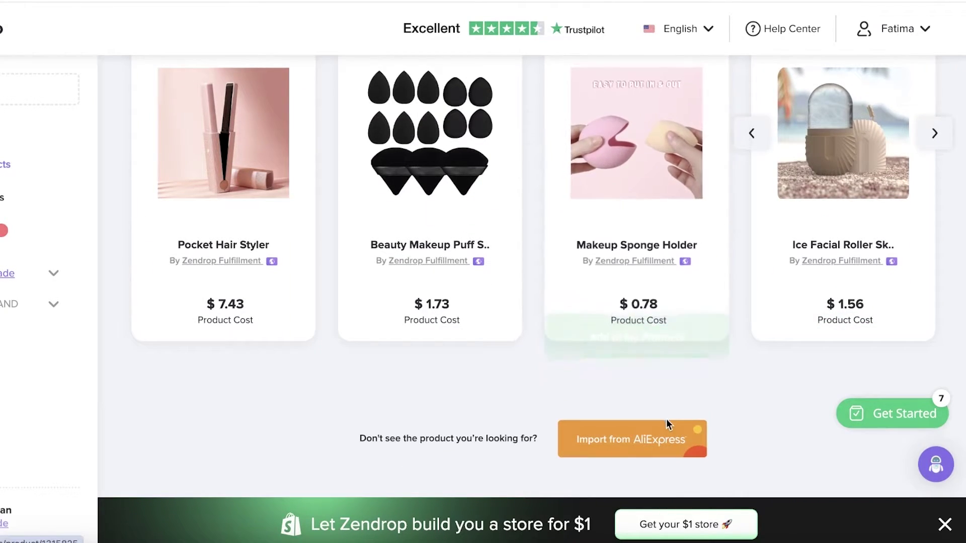
left_click(679, 440)
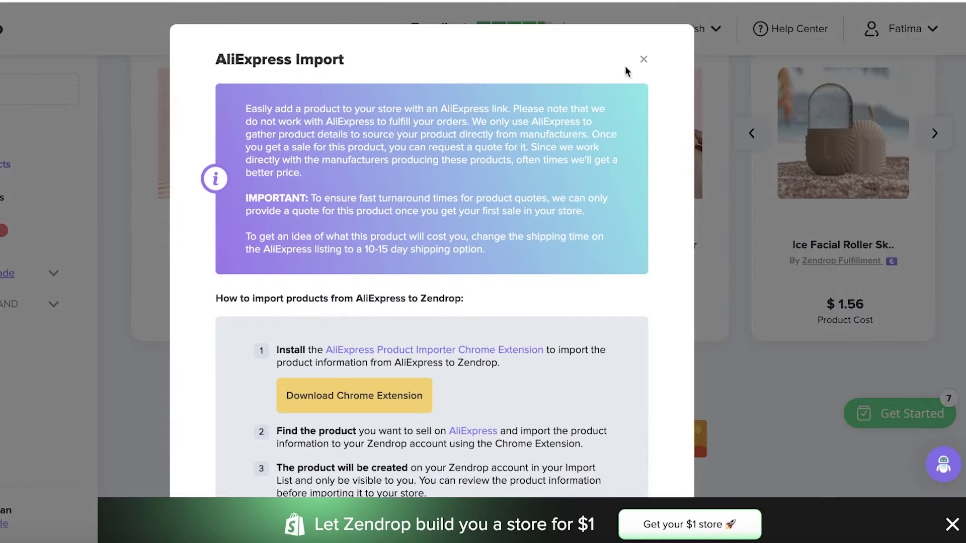
left_click(643, 59)
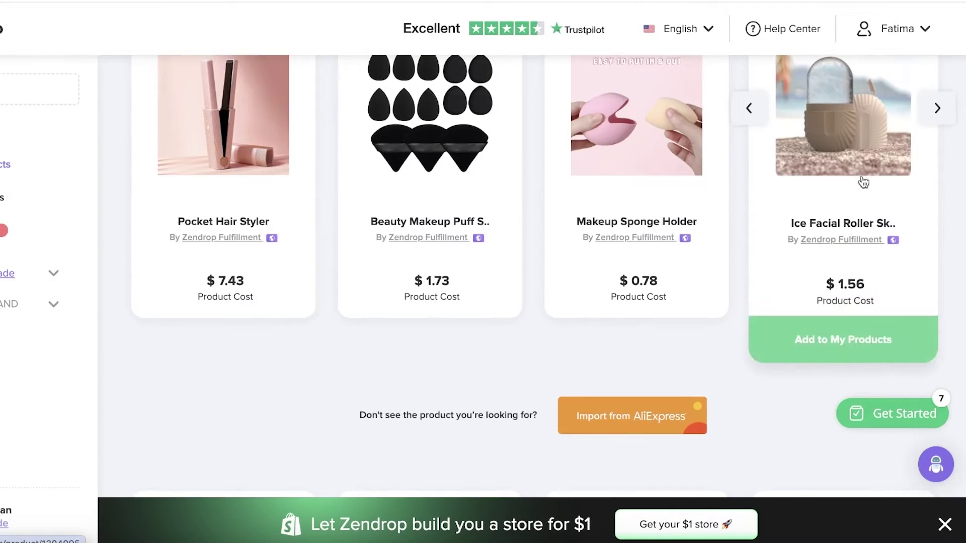
- Open the Ice Facial Roller Skin listing and examine its description, images, product cost and variants
scroll(870, 115, "up", 3)
left_click(801, 201)
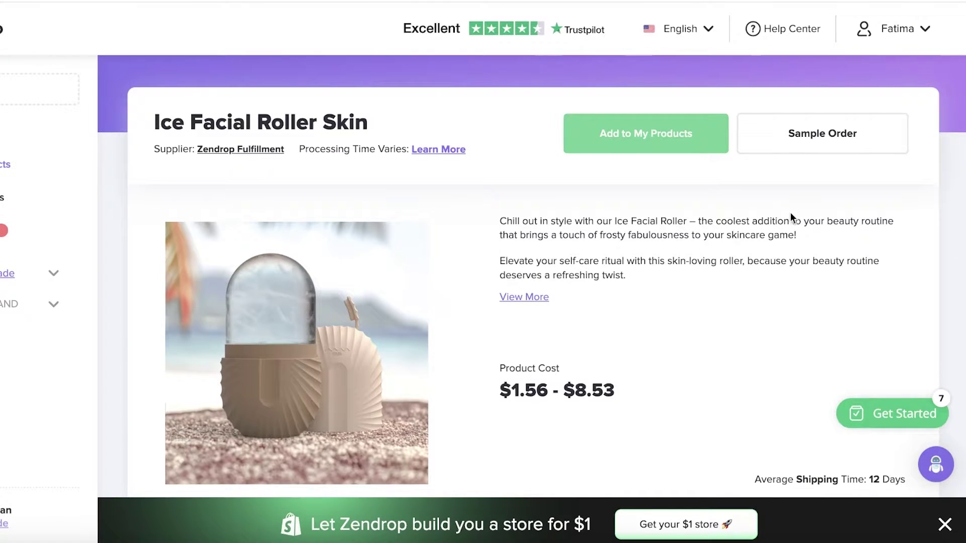
scroll(427, 275, "down", 3)
scroll(581, 214, "up", 3)
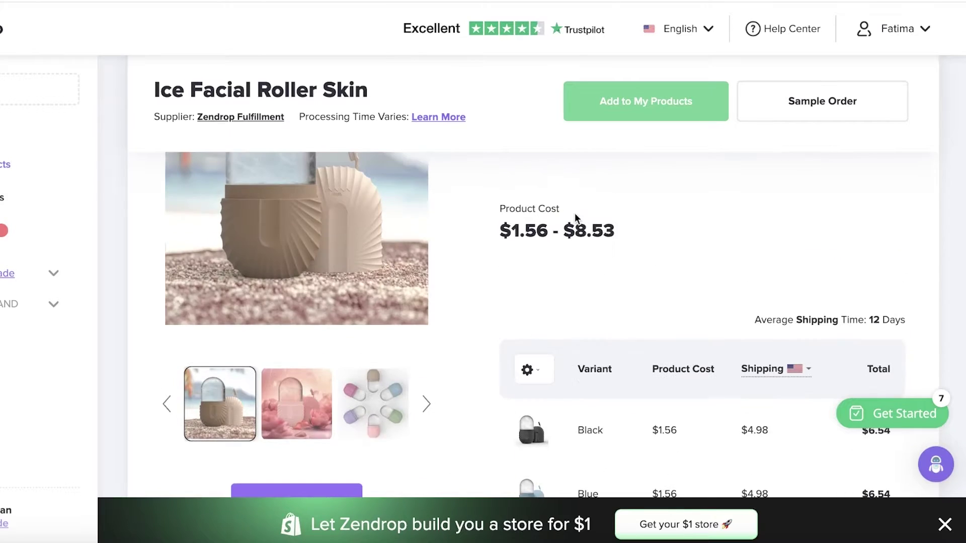
scroll(632, 243, "down", 10)
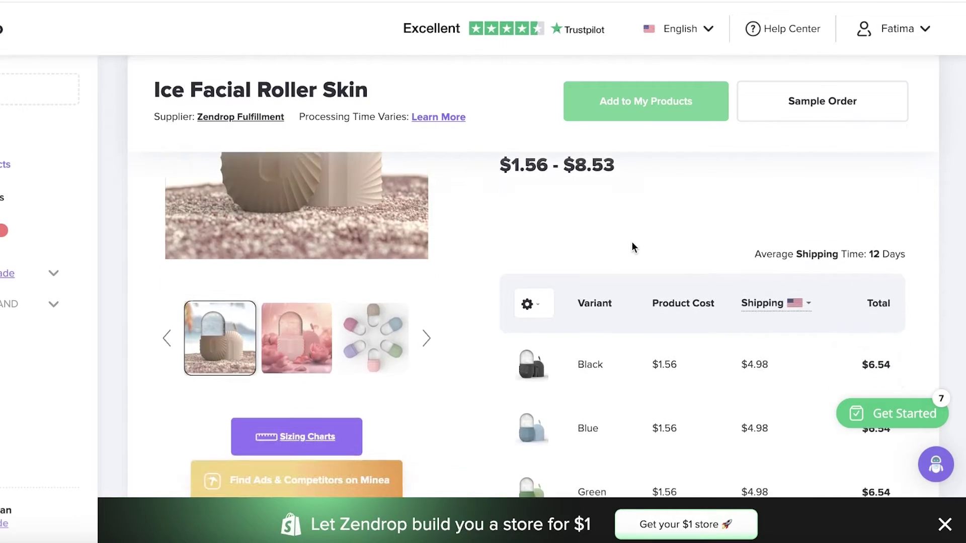
scroll(667, 305, "up", 10)
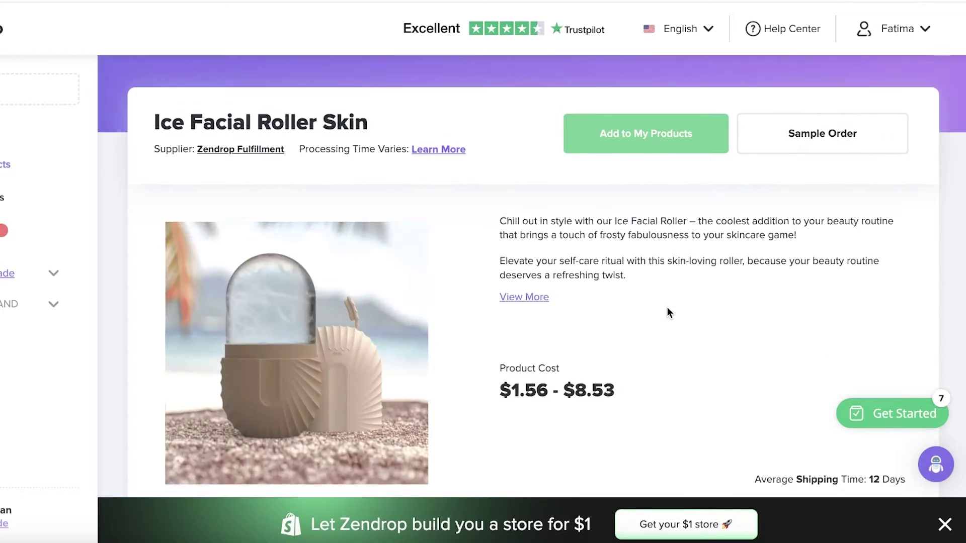
scroll(668, 307, "down", 10)
scroll(777, 342, "up", 10)
scroll(777, 342, "down", 10)
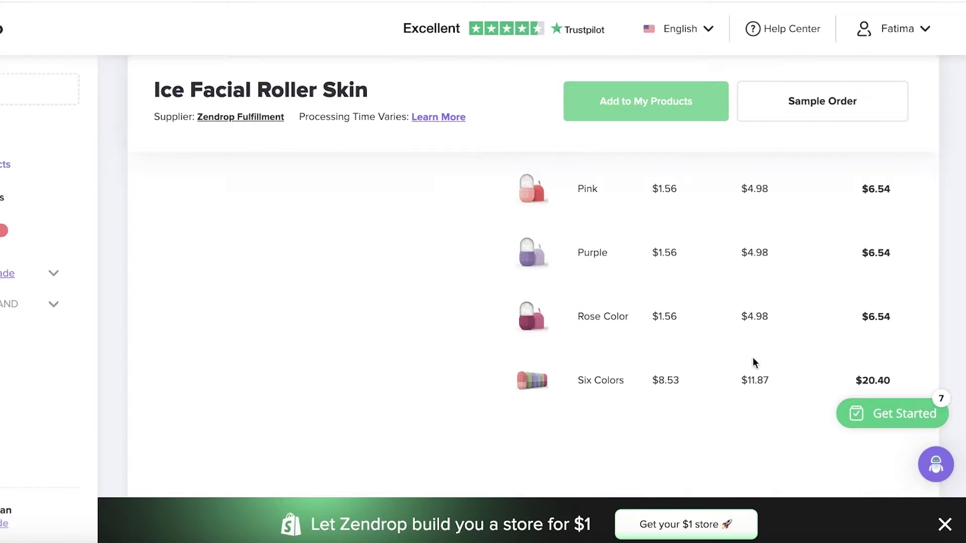
- Compare product and shipping costs across the roller's variants, and check the Sample Order option, closing the plan upgrade offer
scroll(752, 359, "up", 1)
scroll(754, 356, "up", 7)
scroll(754, 356, "down", 7)
scroll(868, 291, "up", 1)
scroll(874, 312, "down", 1)
scroll(906, 216, "up", 7)
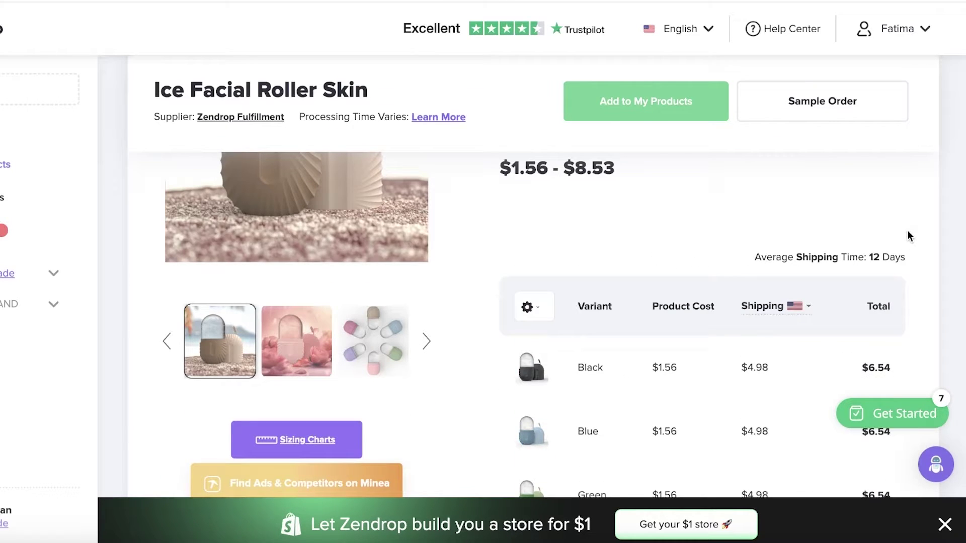
scroll(754, 242, "down", 4)
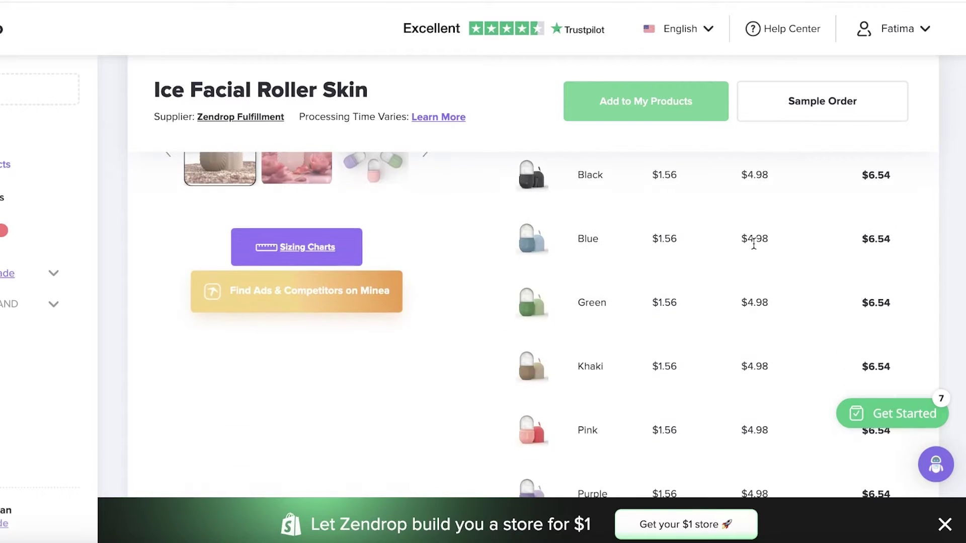
scroll(753, 242, "up", 8)
scroll(750, 250, "down", 4)
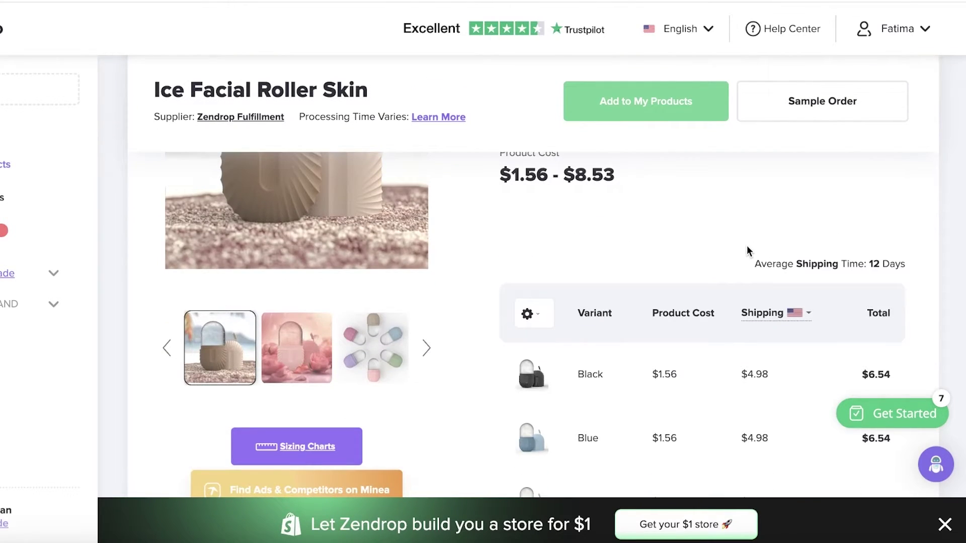
scroll(601, 234, "up", 4)
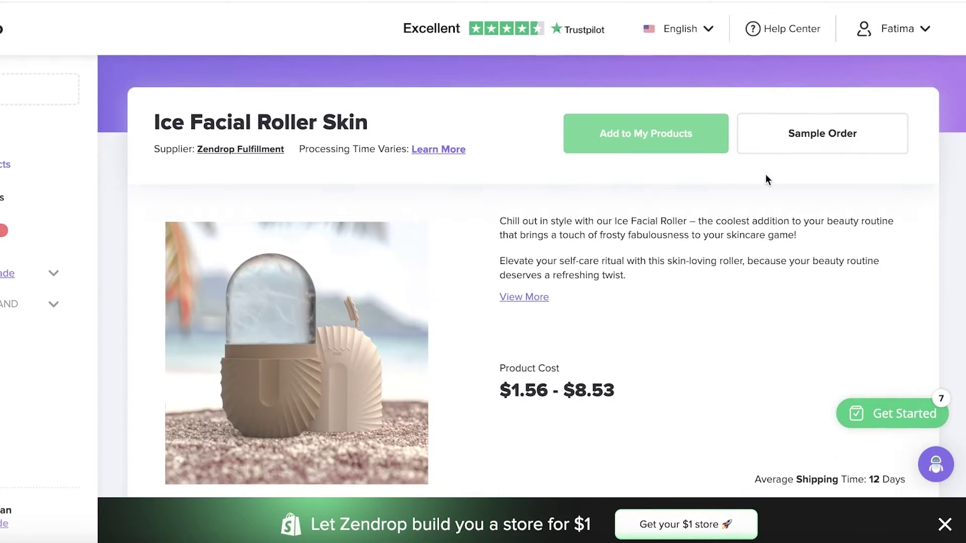
left_click(823, 129)
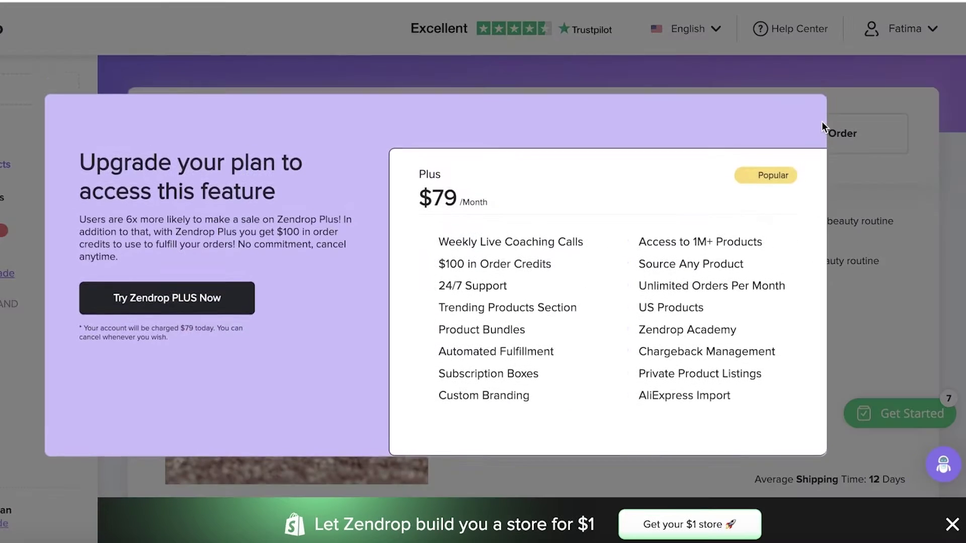
left_click(811, 114)
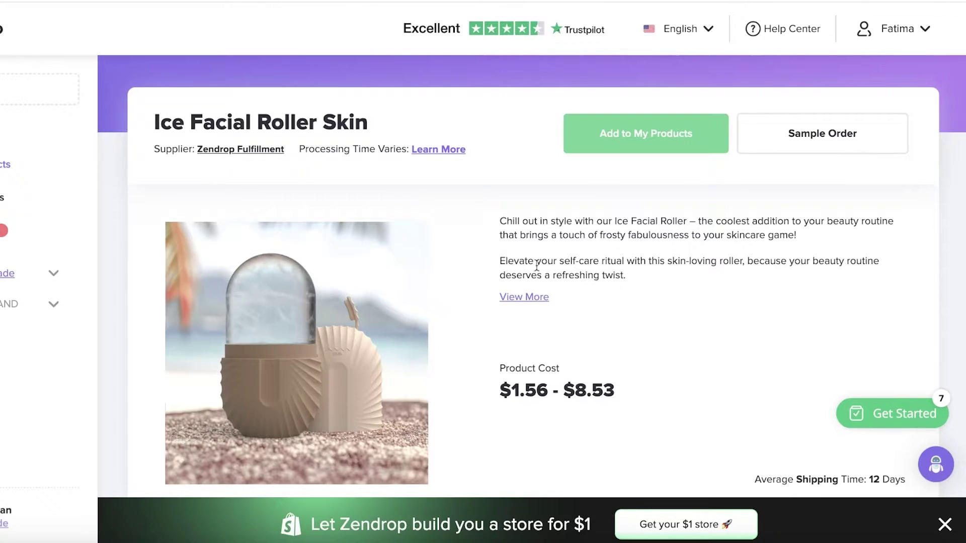
- Add the Ice Facial Roller Skin to My Products and open the Import List there
left_click(572, 138)
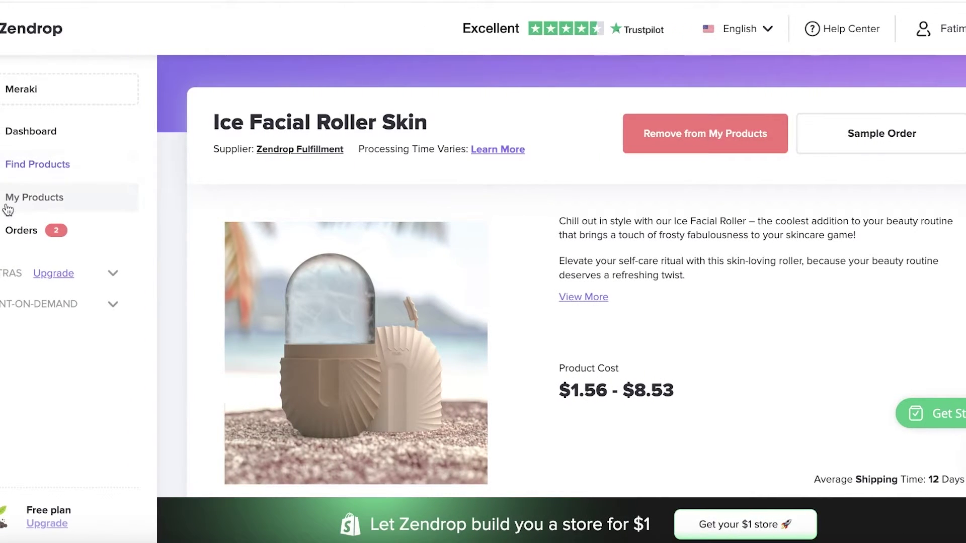
left_click(8, 207)
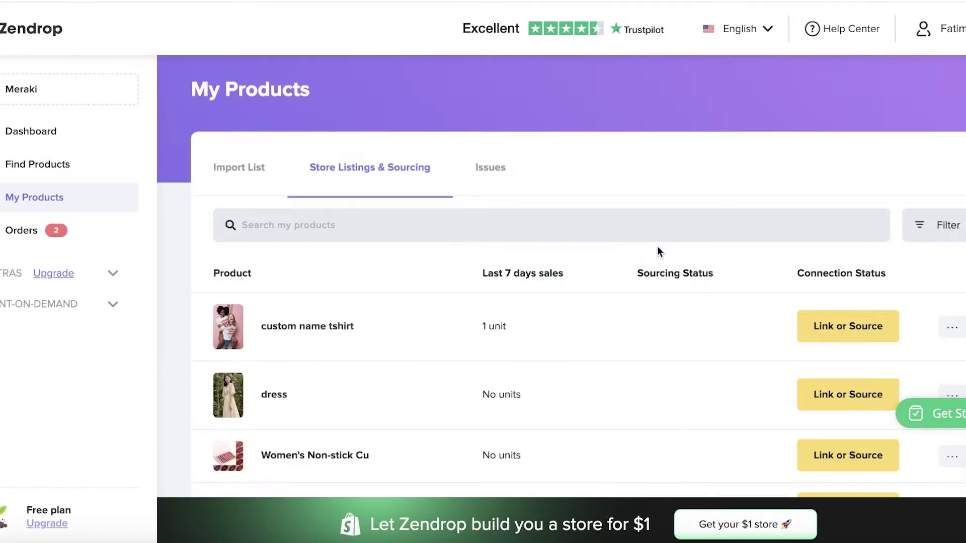
left_click(275, 179)
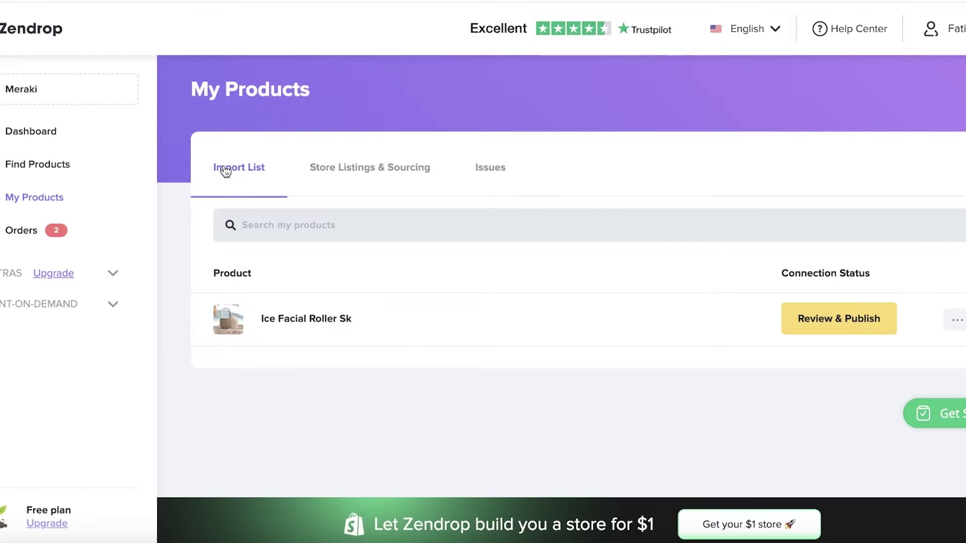
- View the imported roller's additional actions and its product page, and return to the Import List
left_click(951, 320)
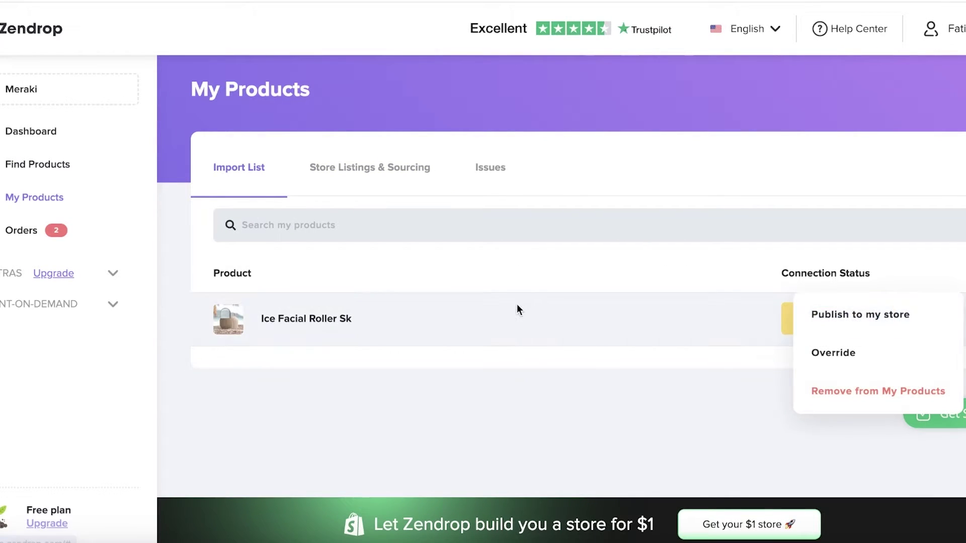
left_click(427, 310)
left_click(305, 327)
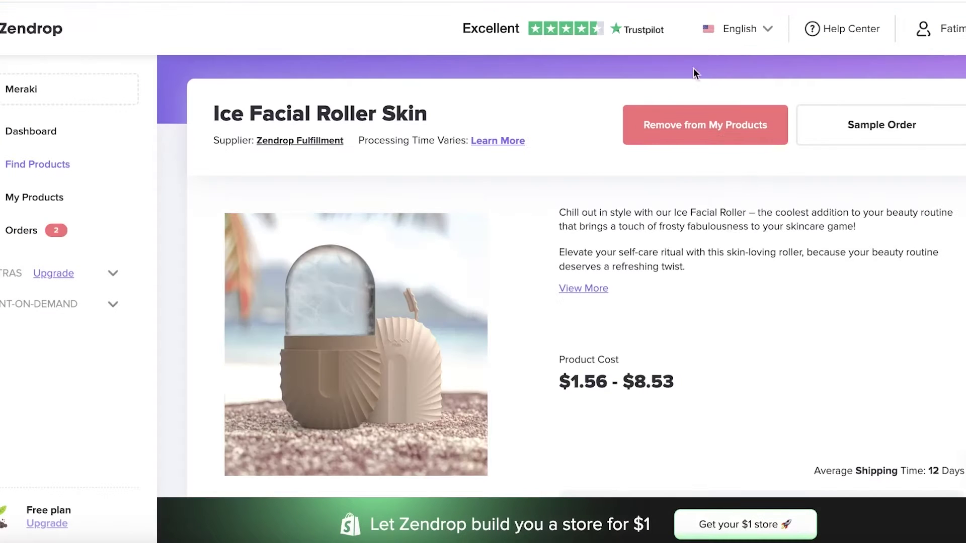
scroll(604, 282, "down", 5)
scroll(607, 282, "up", 5)
key("alt+Left")
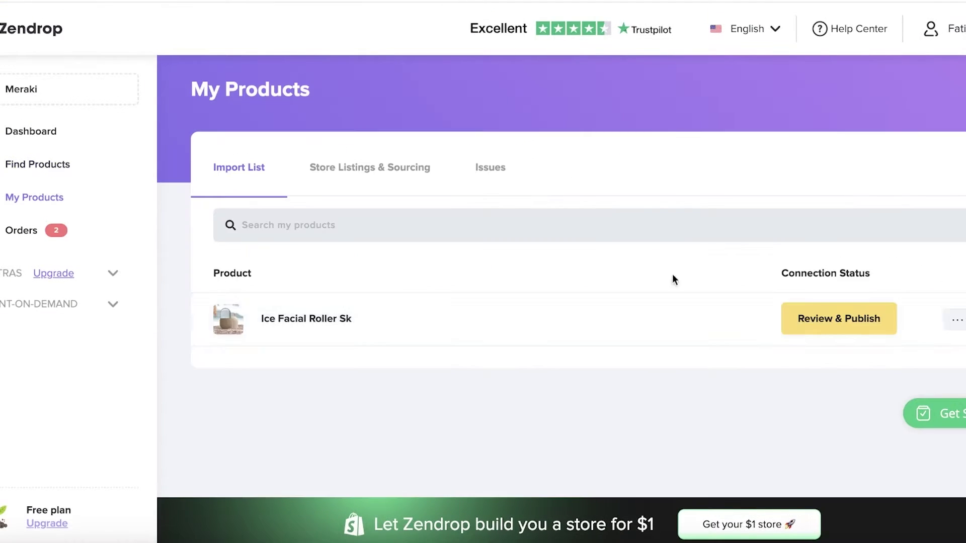
- Open Review & Publish for the Ice Facial Roller and add the product tag "selfcare"
left_click(800, 327)
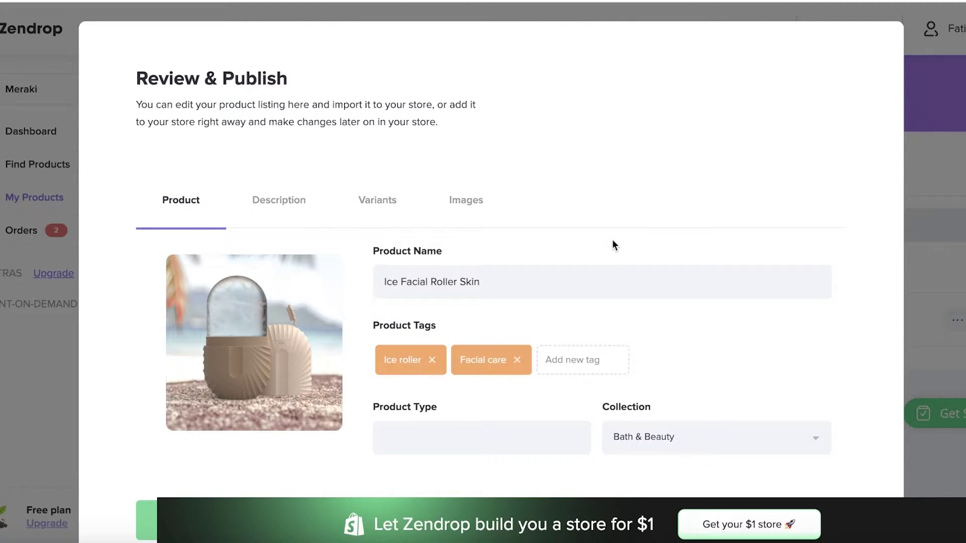
scroll(607, 252, "down", 2)
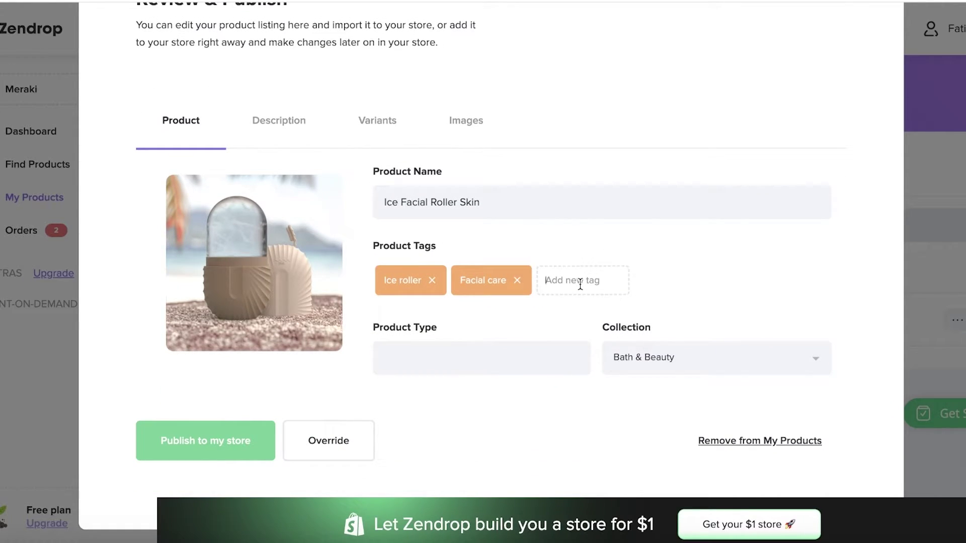
type("d")
type("elfcare")
key("Return")
- Rename the product from the imported title to "Facial Ice Roller"
triple_click(488, 198)
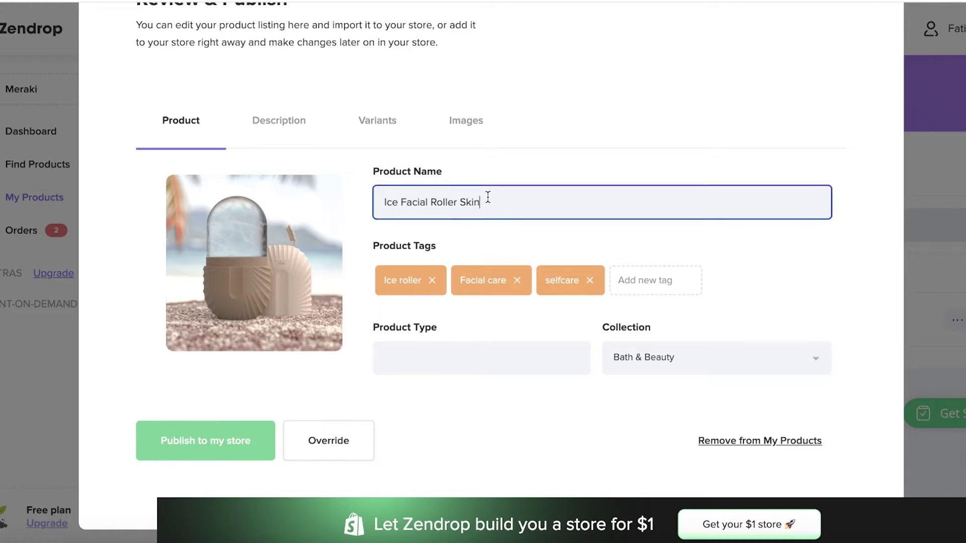
double_click(470, 202)
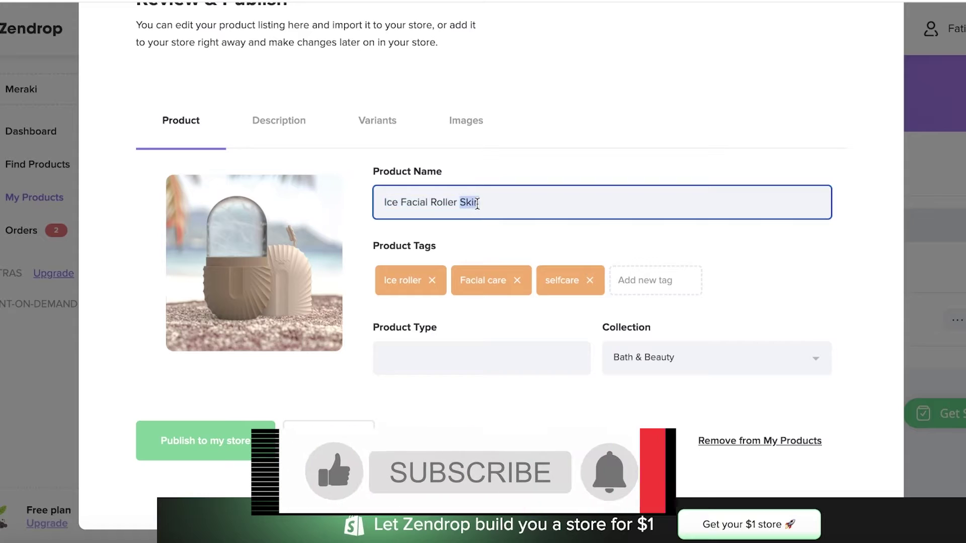
key("BackSpace")
left_click(401, 202)
key("BackSpace")
key("BackSpace")
key("BackSpace")
key("BackSpace")
left_click(426, 202)
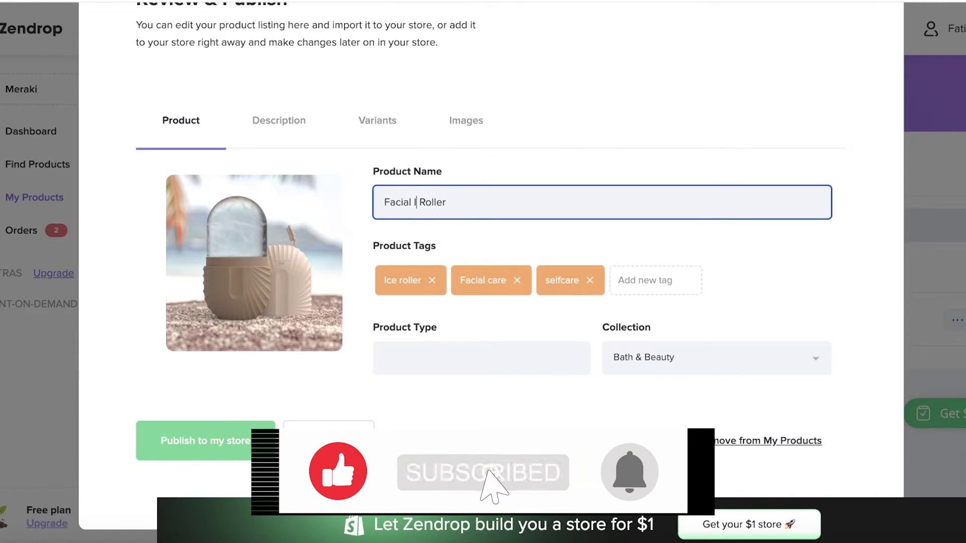
type("Ice")
- Set the Facial Ice Roller's product type to "Women"
left_click(458, 343)
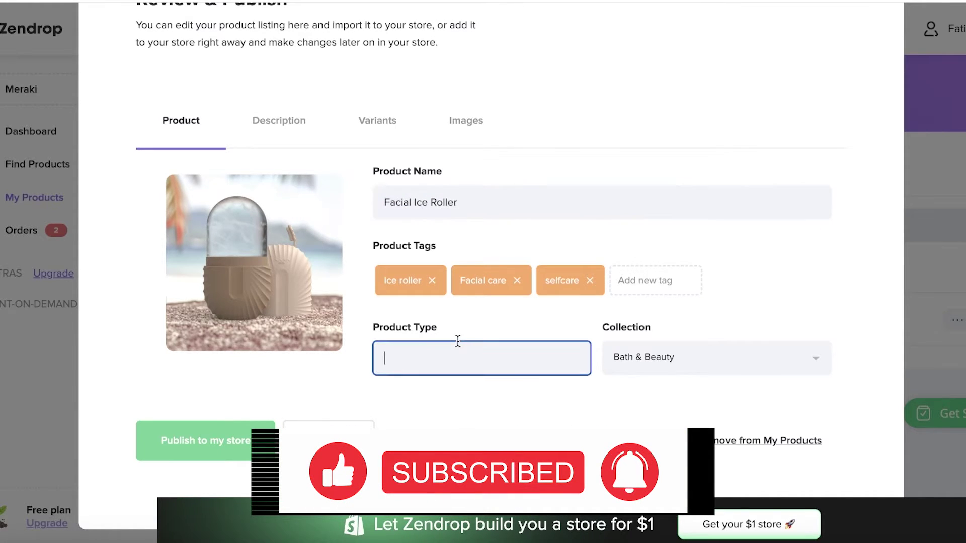
type("A")
key("BackSpace")
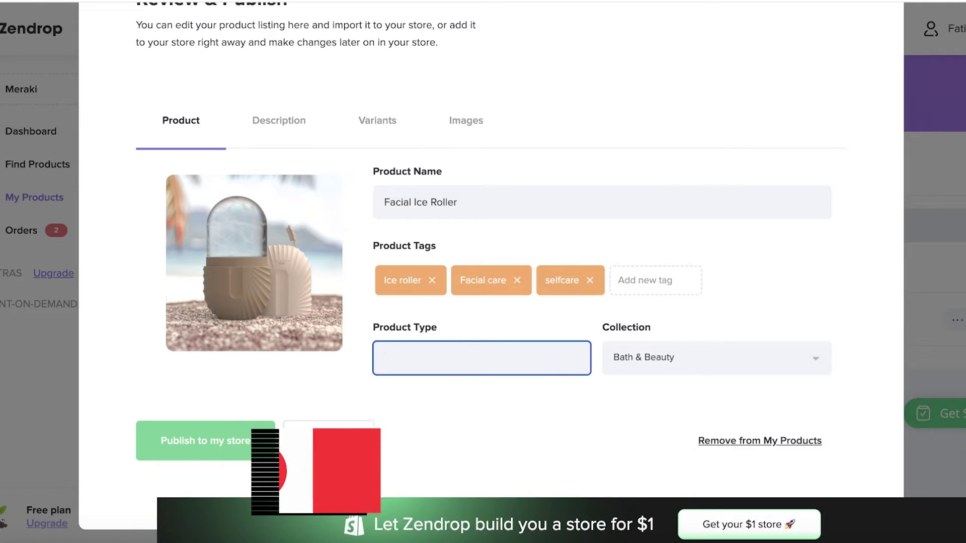
type("Women")
- Look through the collections available for the Facial Ice Roller
left_click(665, 358)
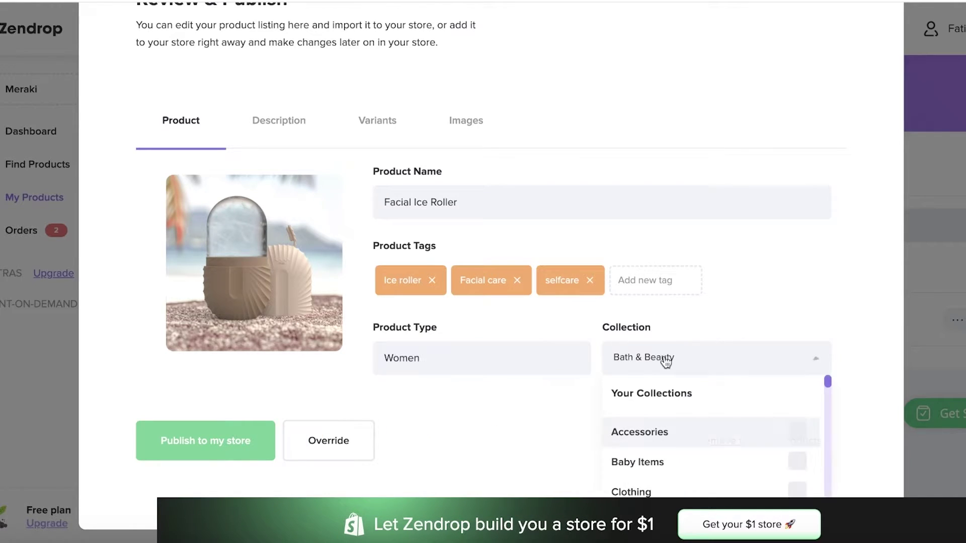
scroll(731, 397, "down", 10)
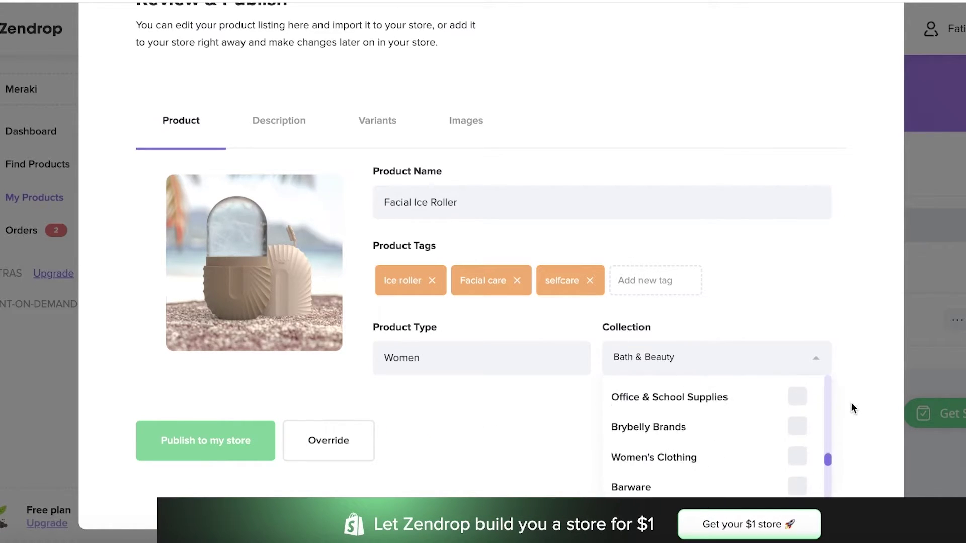
scroll(746, 466, "down", 2)
scroll(725, 444, "up", 3)
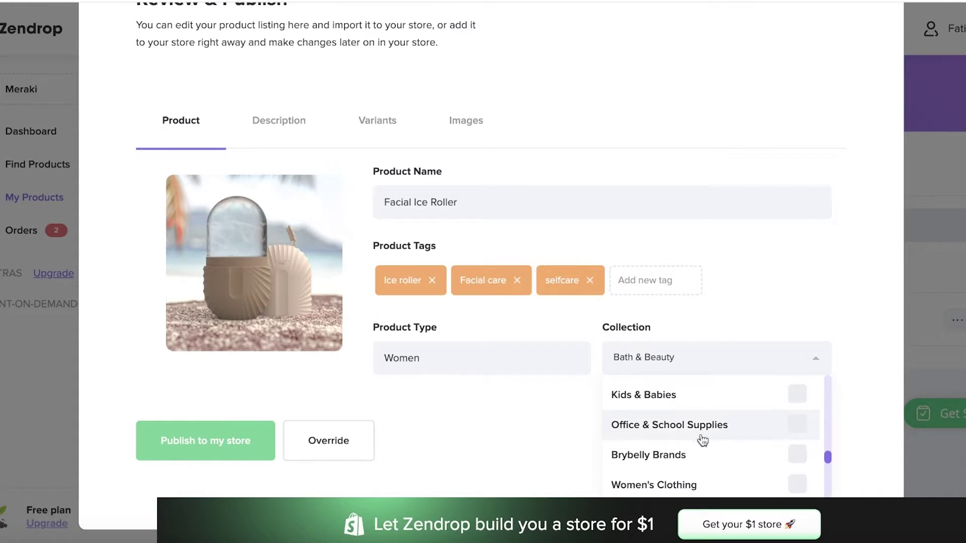
scroll(663, 470, "down", 1)
scroll(758, 427, "up", 3)
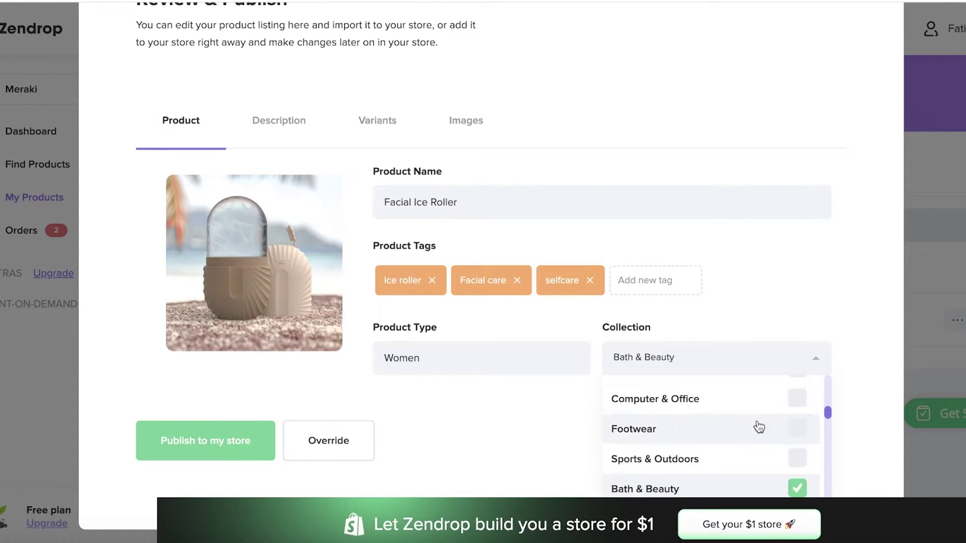
scroll(742, 417, "down", 1)
scroll(737, 414, "up", 2)
scroll(738, 416, "down", 1)
scroll(705, 421, "up", 4)
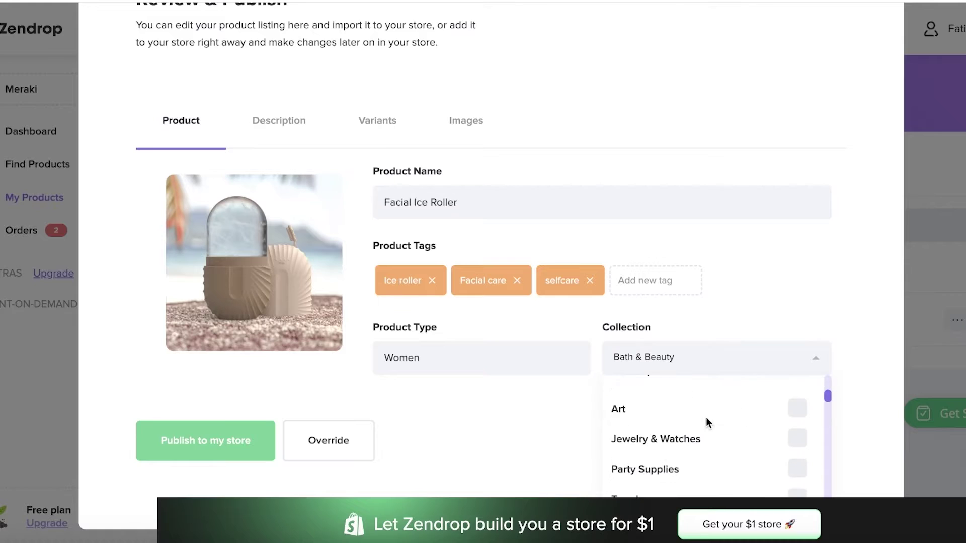
- Add the product to the Accessories, Baby Items, and Womens Clothing & Accessories collections and close the collection list
scroll(811, 430, "up", 3)
left_click(801, 433)
scroll(800, 441, "down", 1)
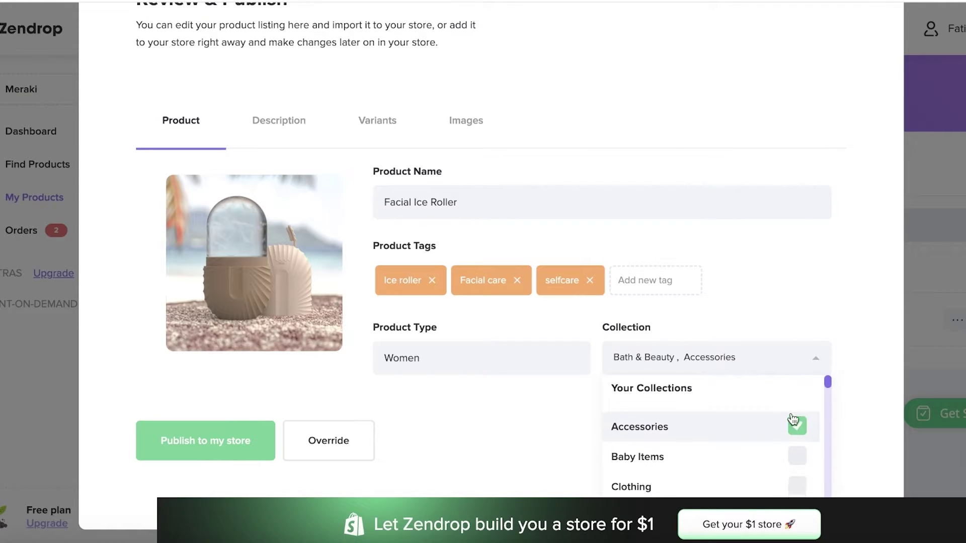
left_click(798, 446)
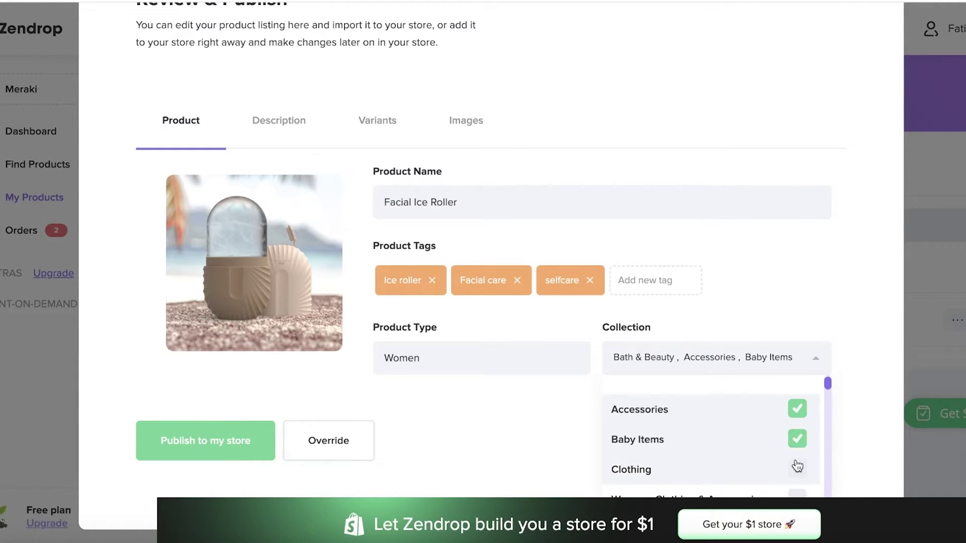
left_click(798, 466)
left_click(805, 443)
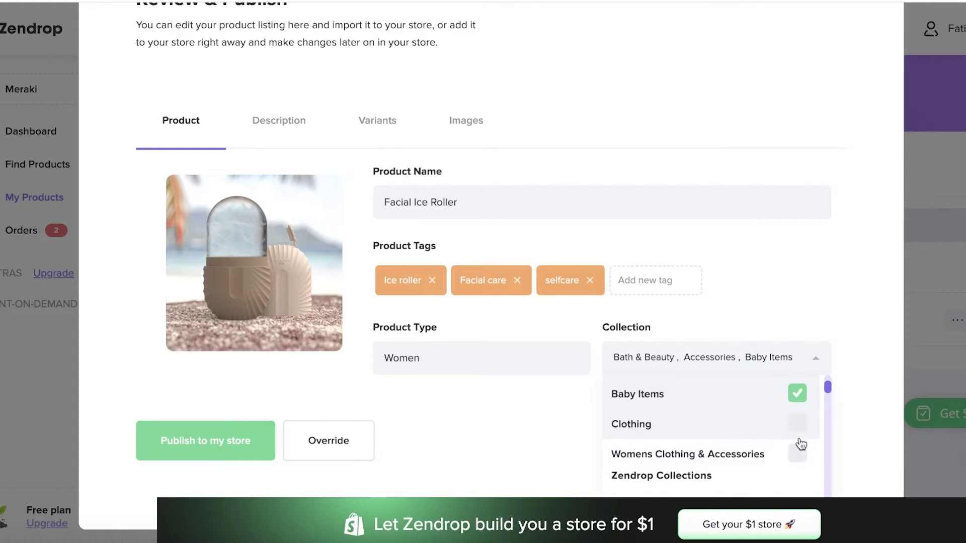
left_click(797, 459)
scroll(747, 450, "down", 2)
scroll(746, 449, "down", 5)
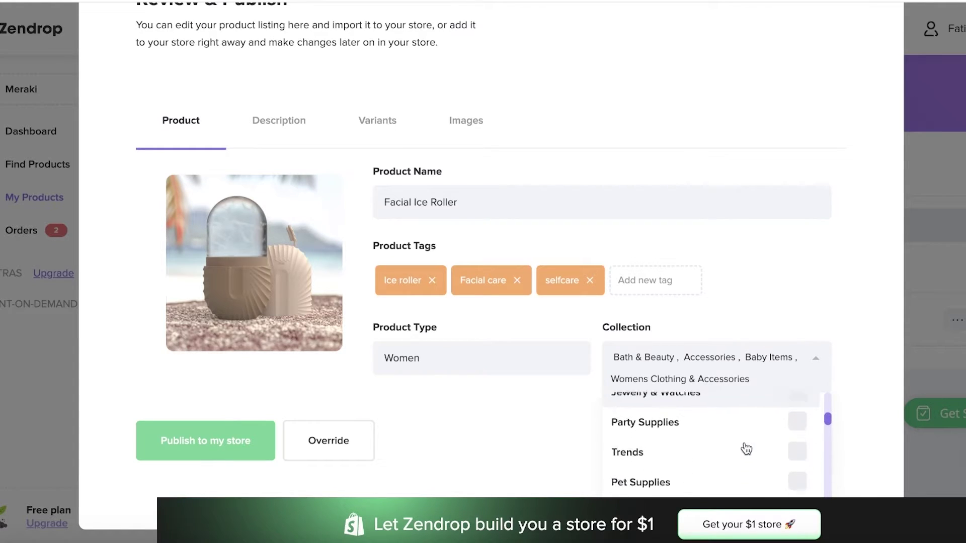
scroll(746, 448, "down", 8)
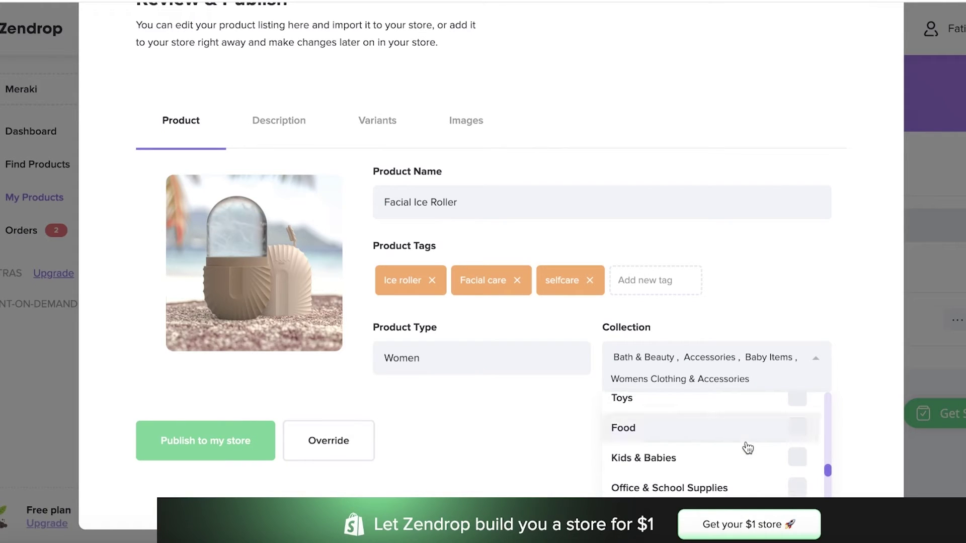
scroll(747, 448, "up", 4)
scroll(749, 449, "down", 2)
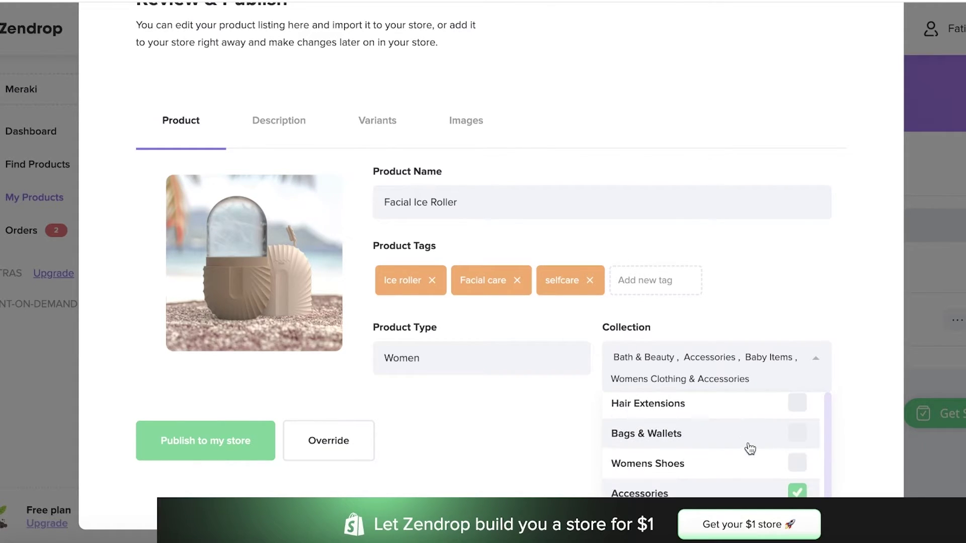
left_click(803, 335)
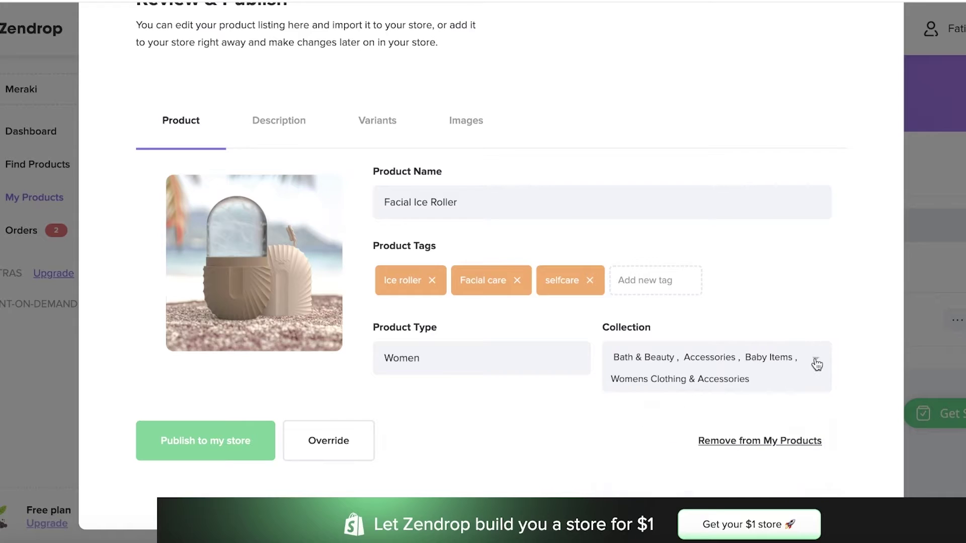
- Open the Facial Ice Roller's description and read through its text
scroll(179, 446, "up", 2)
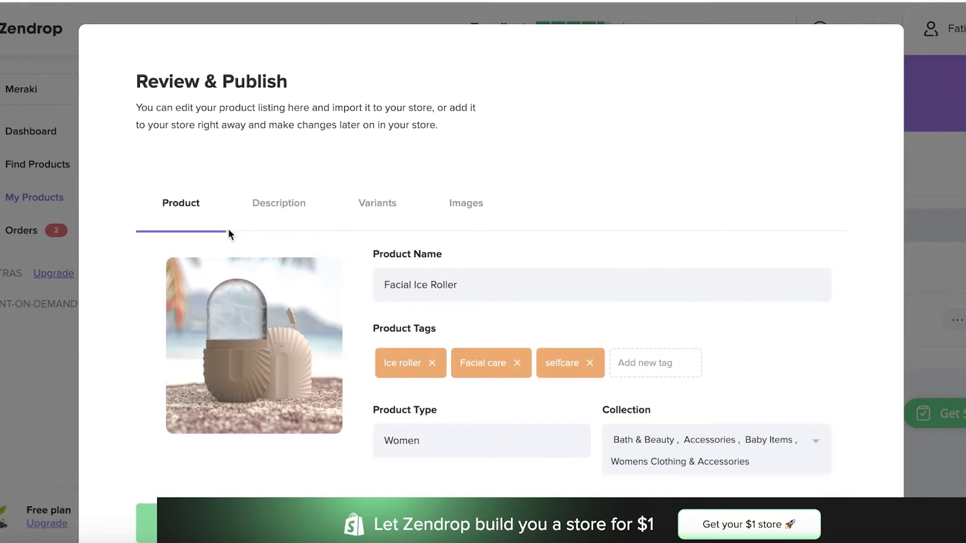
left_click(265, 222)
scroll(147, 327, "down", 7)
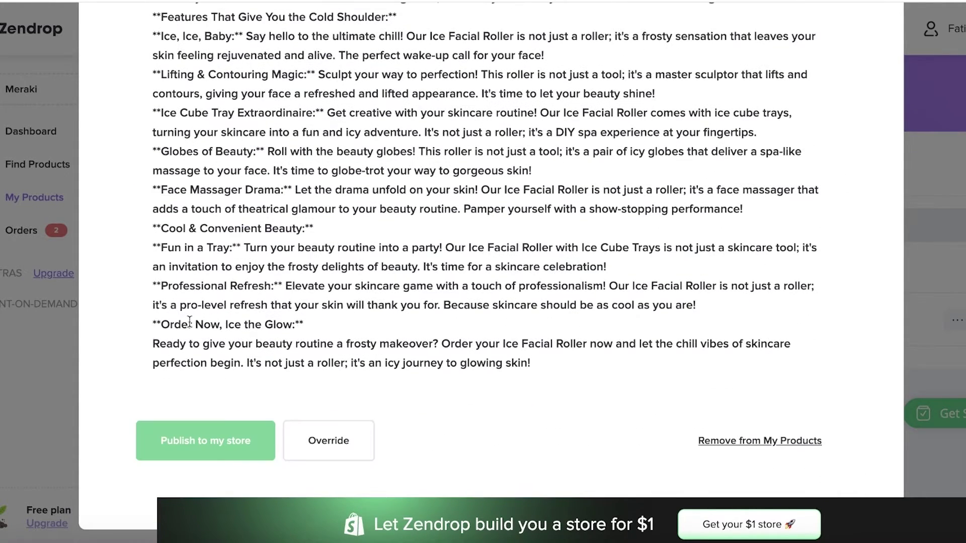
left_click_drag(576, 381, 312, 343)
scroll(314, 344, "up", 3)
scroll(314, 344, "down", 2)
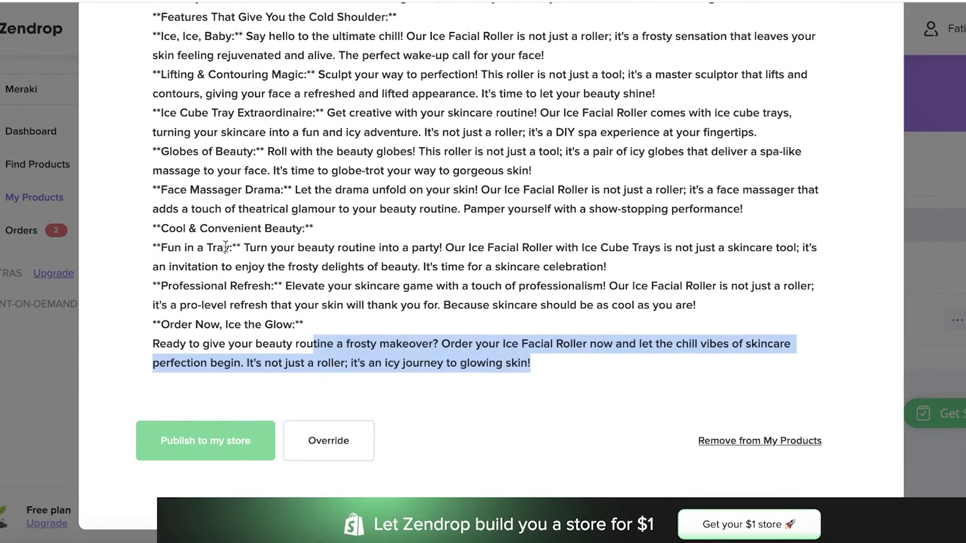
left_click(231, 247)
scroll(231, 246, "up", 3)
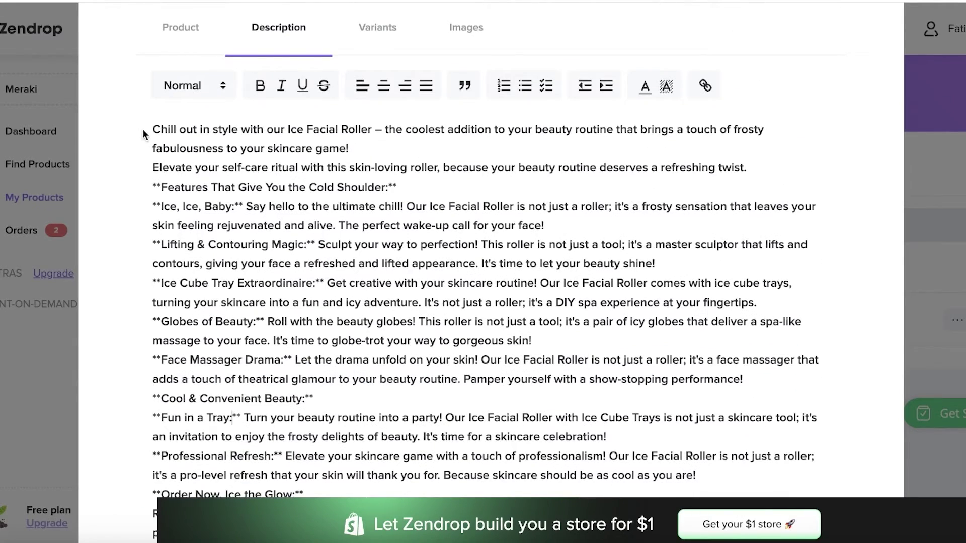
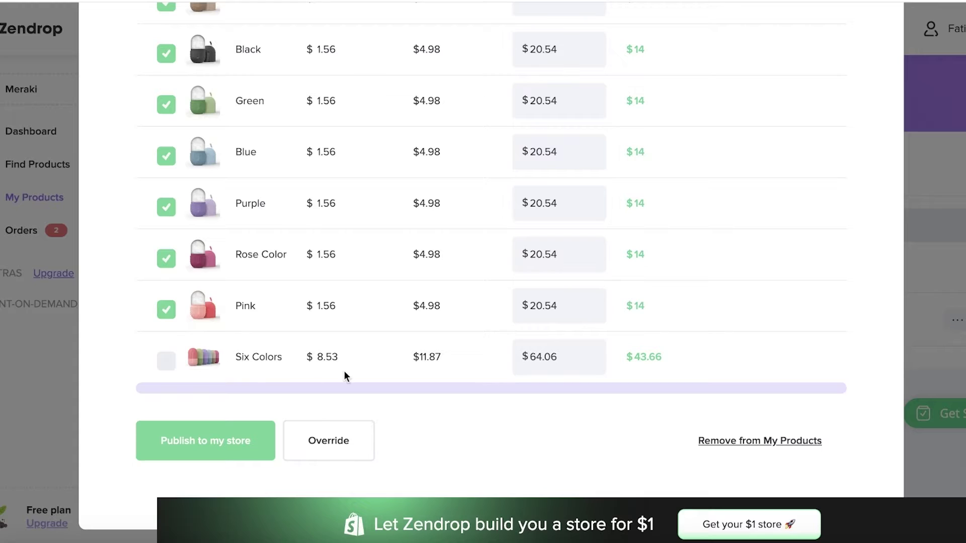
- Exclude the Green and Pink variants from the Facial Ice Roller listing and review the remaining variants' prices
left_click(166, 243)
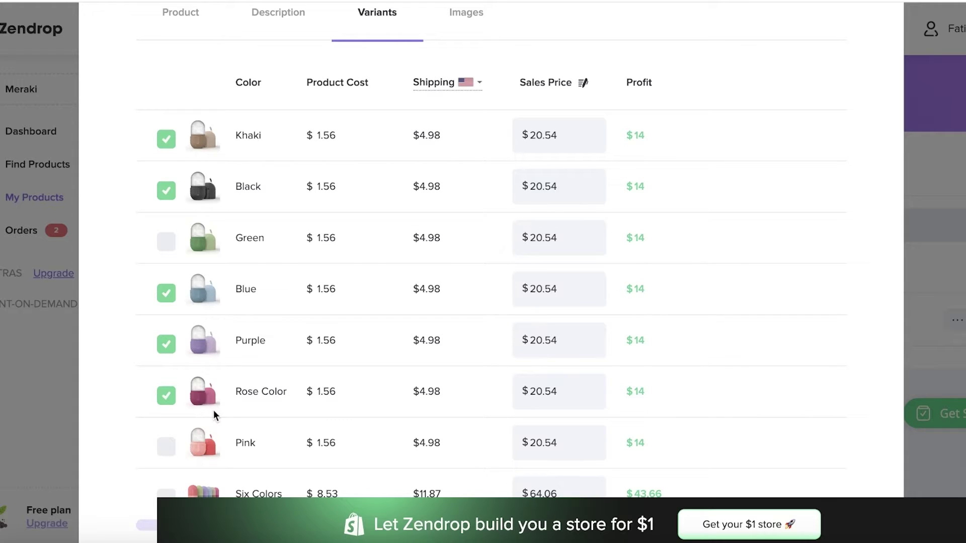
scroll(520, 216, "up", 3)
scroll(558, 205, "down", 5)
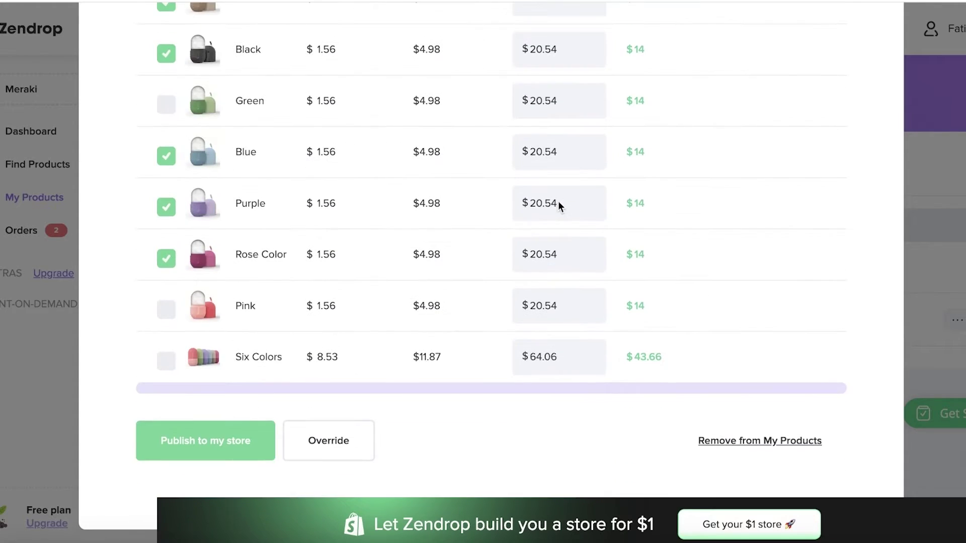
scroll(559, 205, "up", 3)
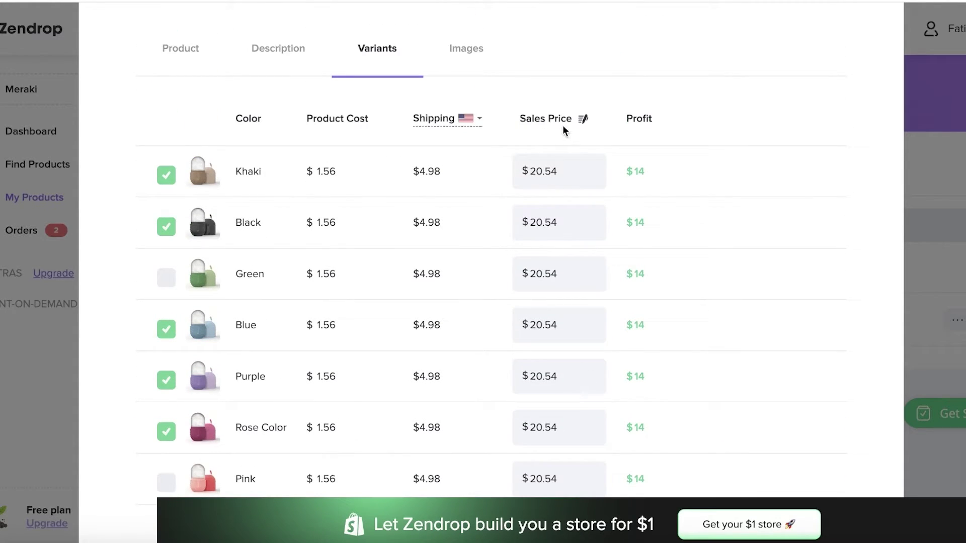
- View the Set Profit % option for the variants' sales prices and close Review & Publish without applying a percentage
left_click(582, 120)
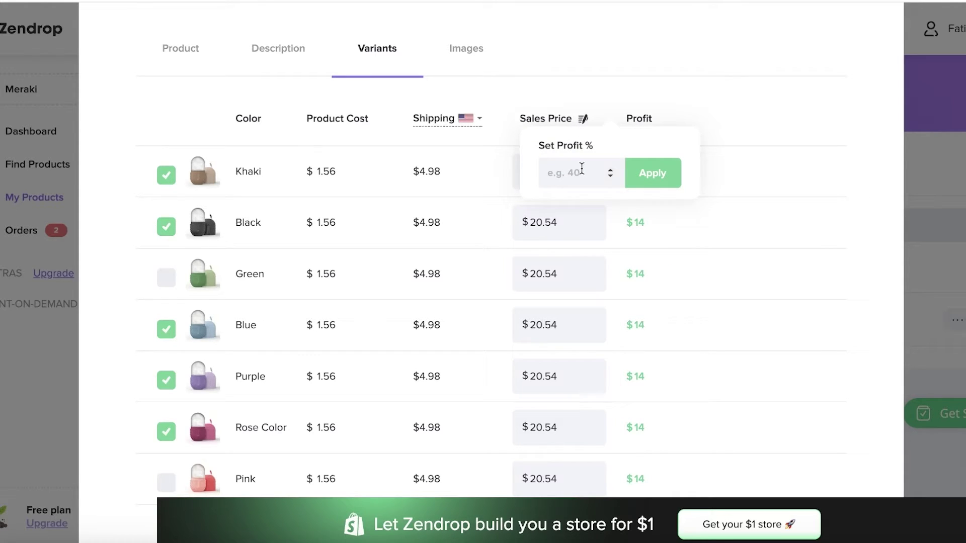
key("Escape")
key("Escape")
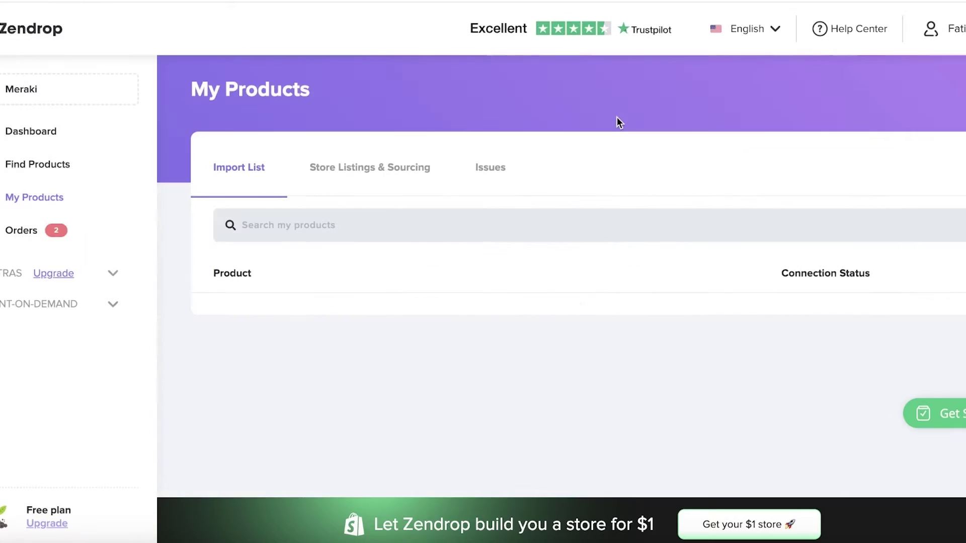
- Go to Find Products and begin a product search
left_click(35, 164)
left_click(324, 149)
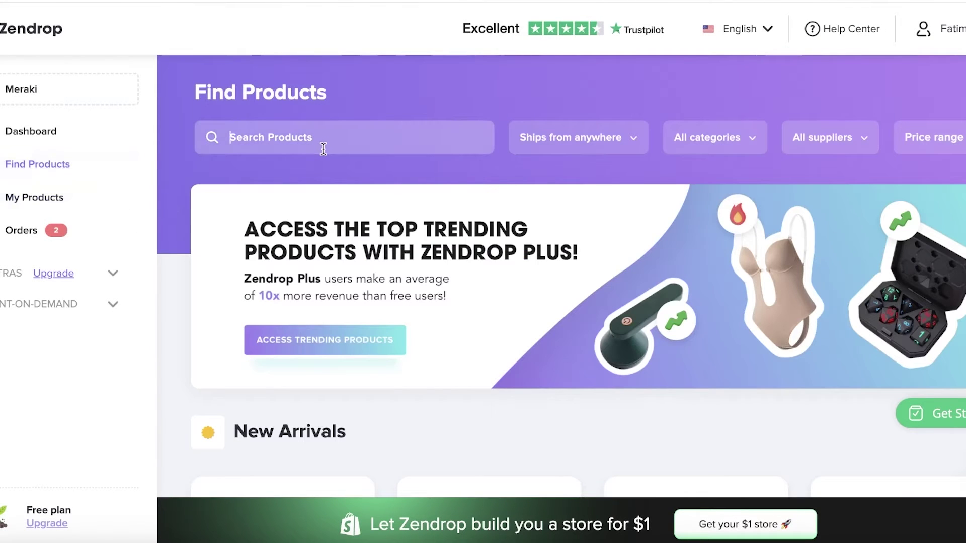
type("w")
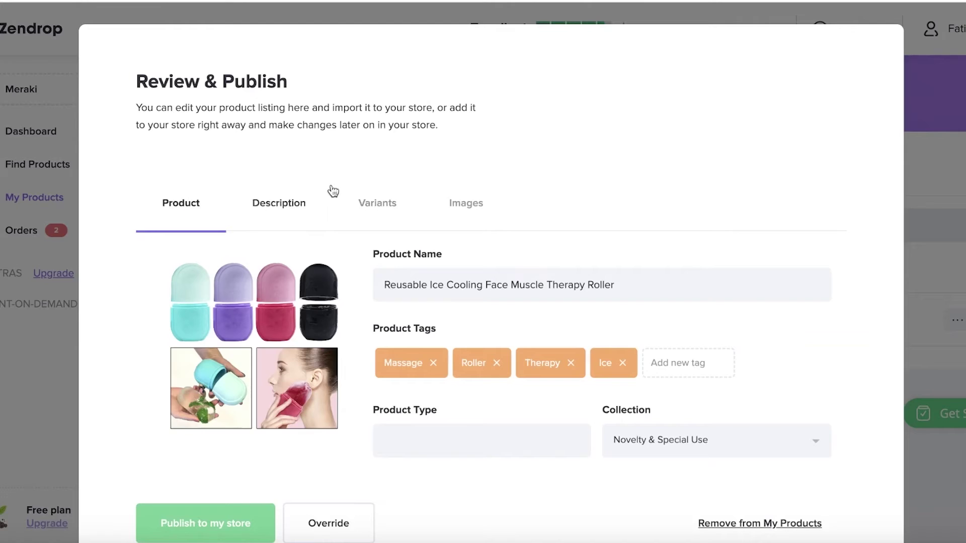
- Read the Reusable Ice Cooling Face Muscle Therapy Roller's description and review its variants' costs, shipping and sales prices
left_click(302, 202)
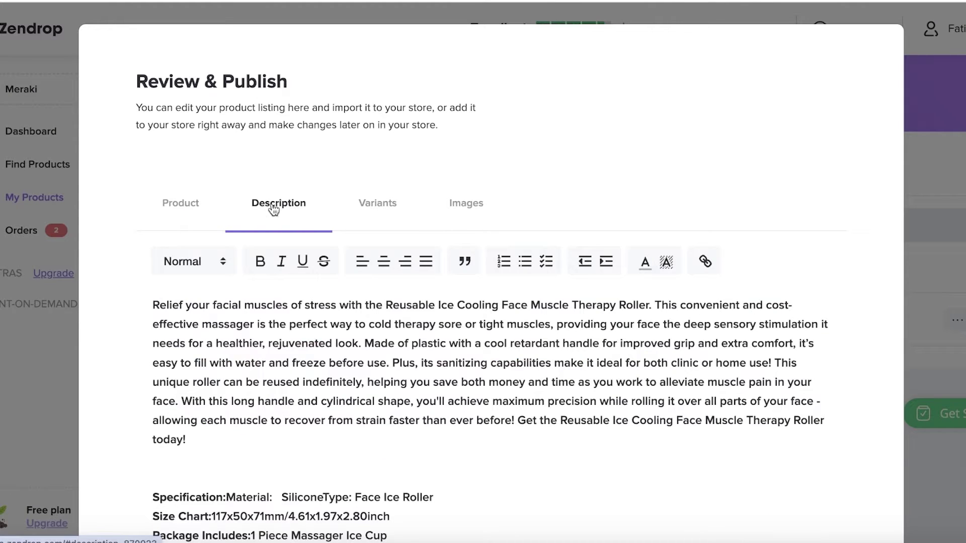
scroll(301, 221, "down", 4)
left_click(382, 55)
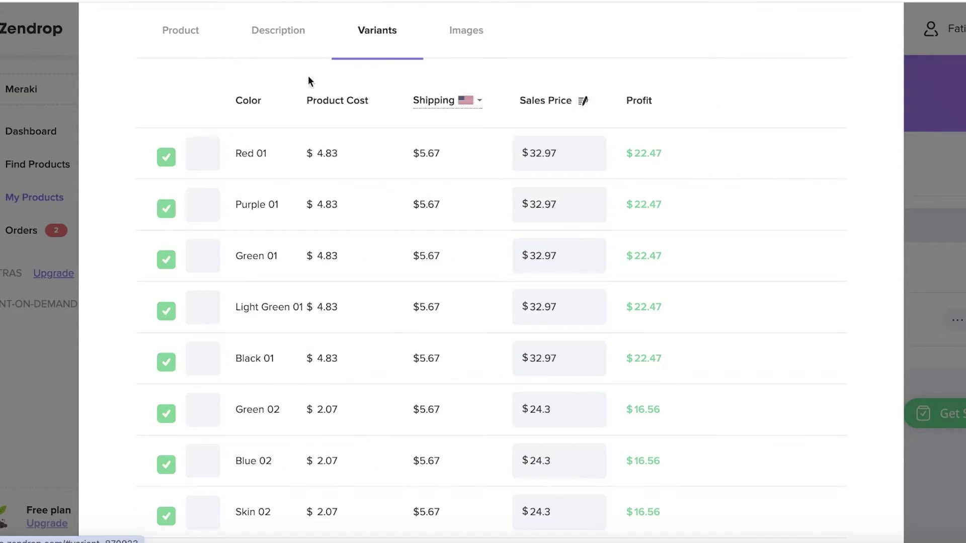
scroll(189, 151, "down", 1)
scroll(191, 171, "up", 4)
scroll(189, 259, "down", 15)
scroll(165, 405, "up", 5)
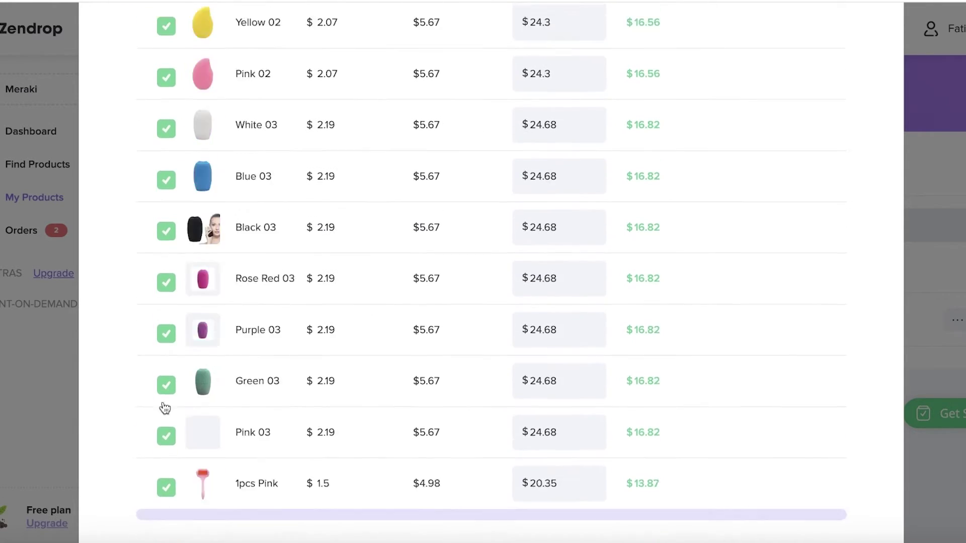
- Exclude the 1pcs Pink, Pink 03, Green 03 and Purple 03 variants from the Reusable Ice Cooling roller listing
scroll(166, 383, "down", 5)
left_click(166, 361)
left_click(166, 309)
left_click(167, 260)
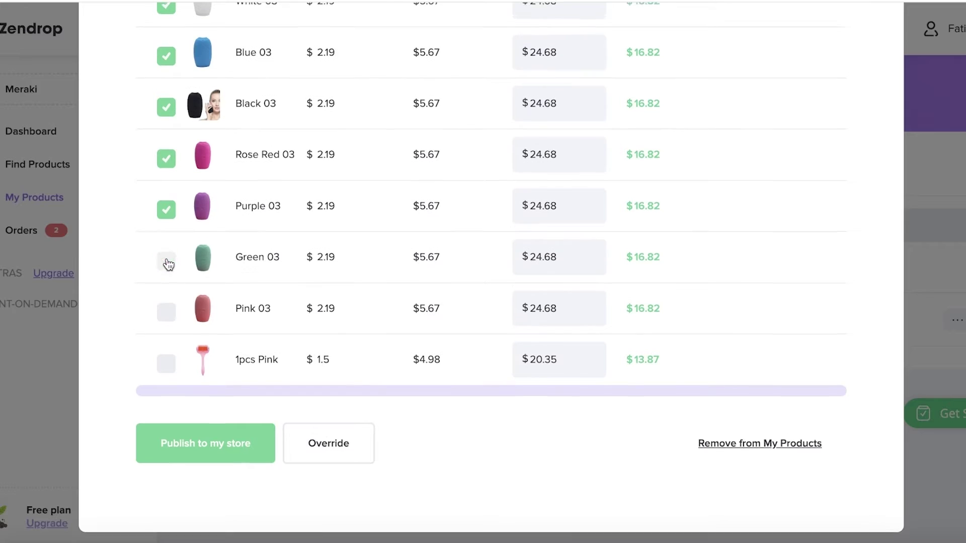
scroll(168, 231, "up", 1)
scroll(171, 239, "up", 15)
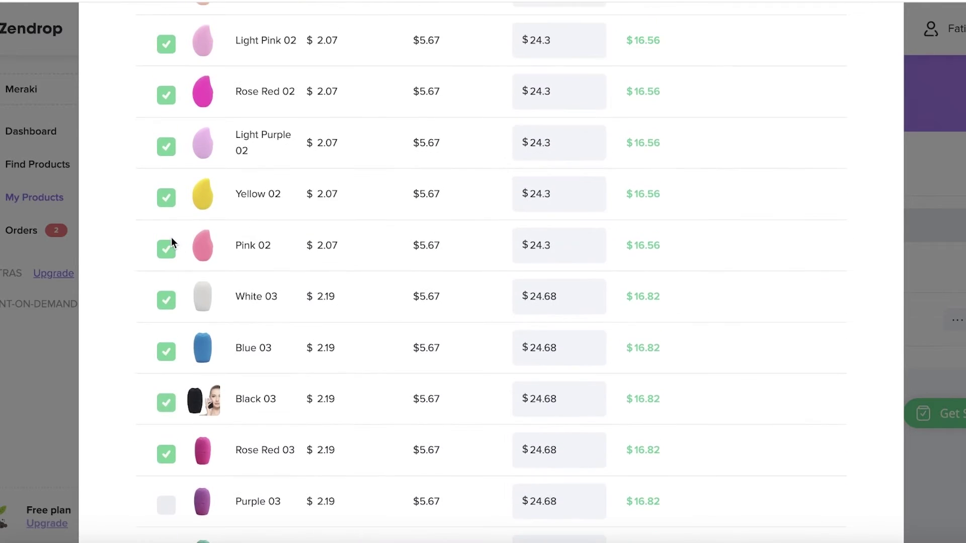
- Exclude the Green, Blue, Skin, Light Pink, Rose Red, Light Purple and Yellow 02 variants from the listing
scroll(176, 282, "down", 4)
left_click(166, 396)
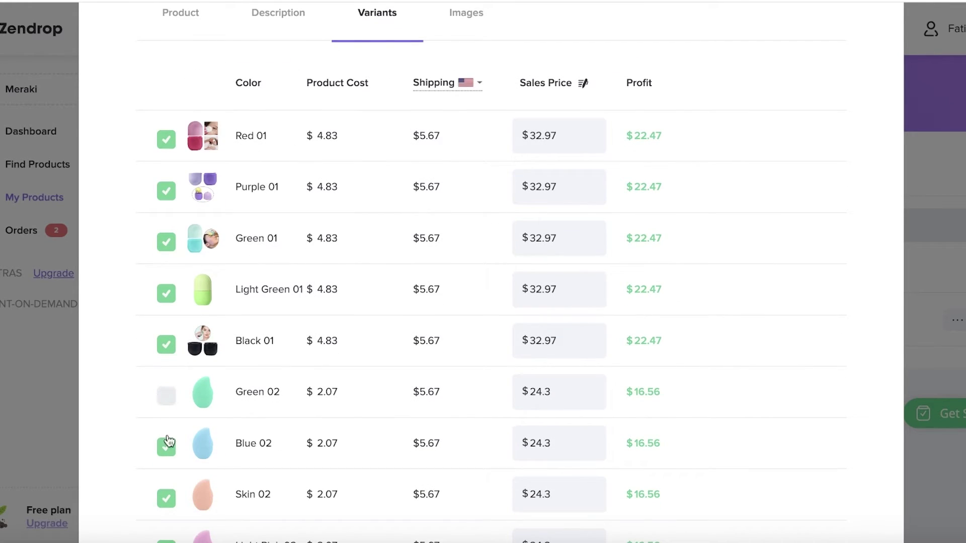
left_click(166, 446)
scroll(169, 432, "down", 3)
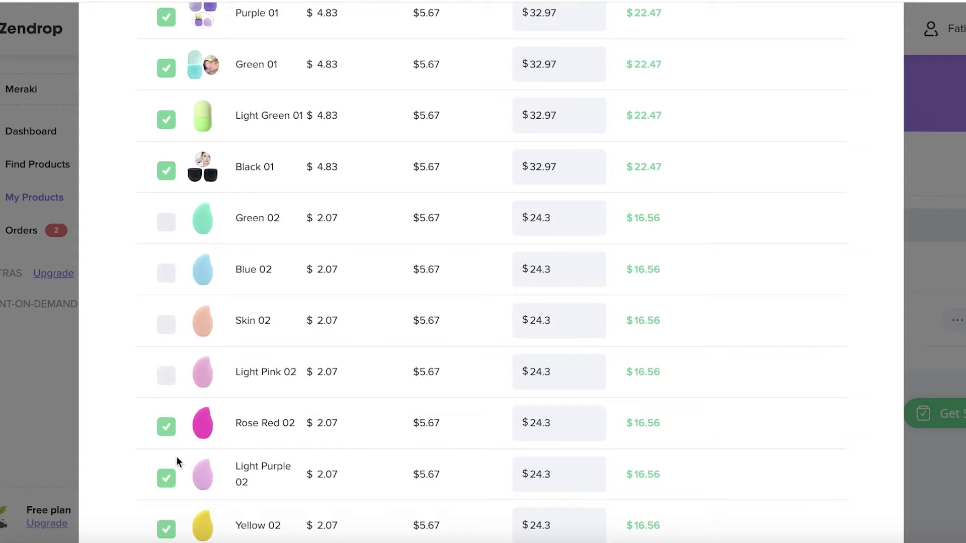
left_click(168, 432)
left_click(167, 531)
left_click(167, 480)
scroll(167, 473, "down", 3)
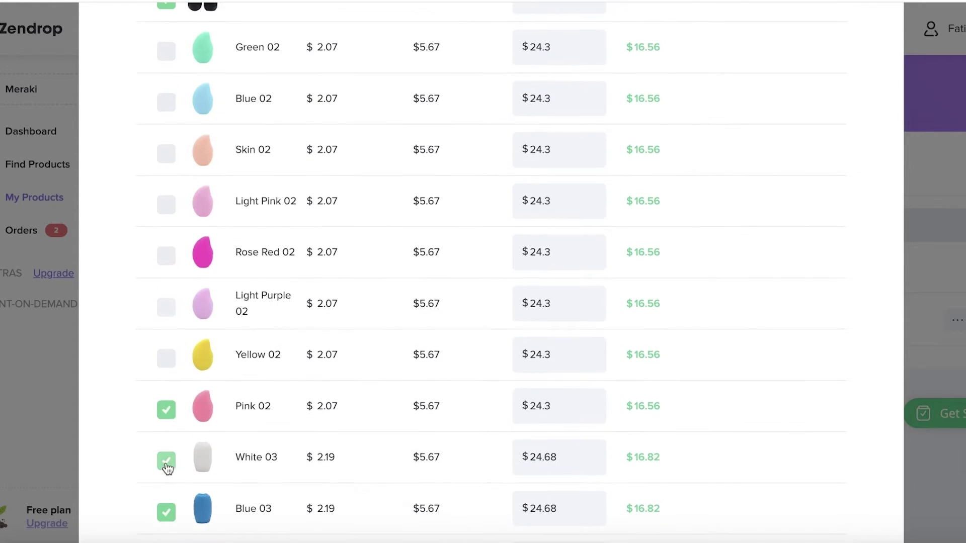
- Exclude Pink 02 and the remaining 03 variants so that only the five 01 colours stay selected
left_click(166, 411)
left_click(166, 512)
scroll(169, 402, "down", 8)
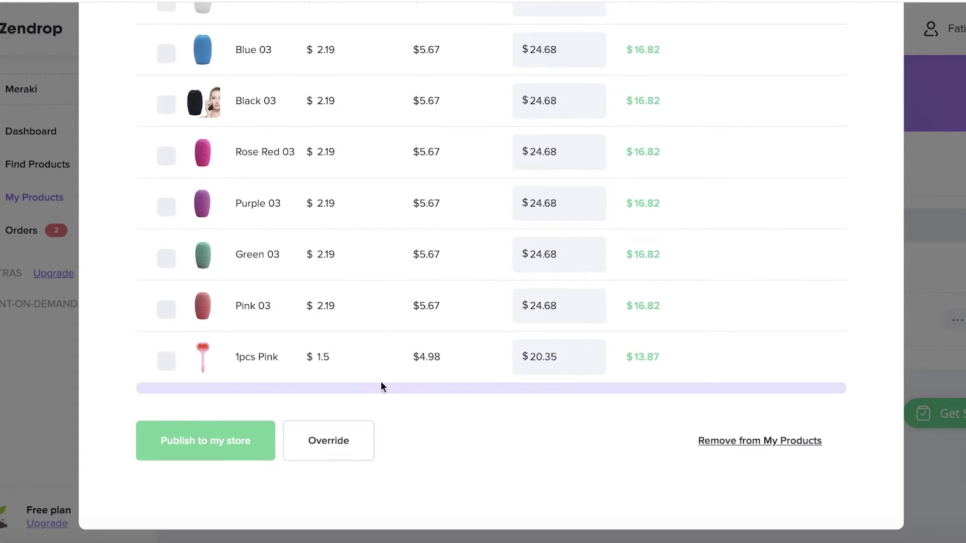
- Apply a 30% profit to all the variants' sales prices
scroll(475, 352, "up", 15)
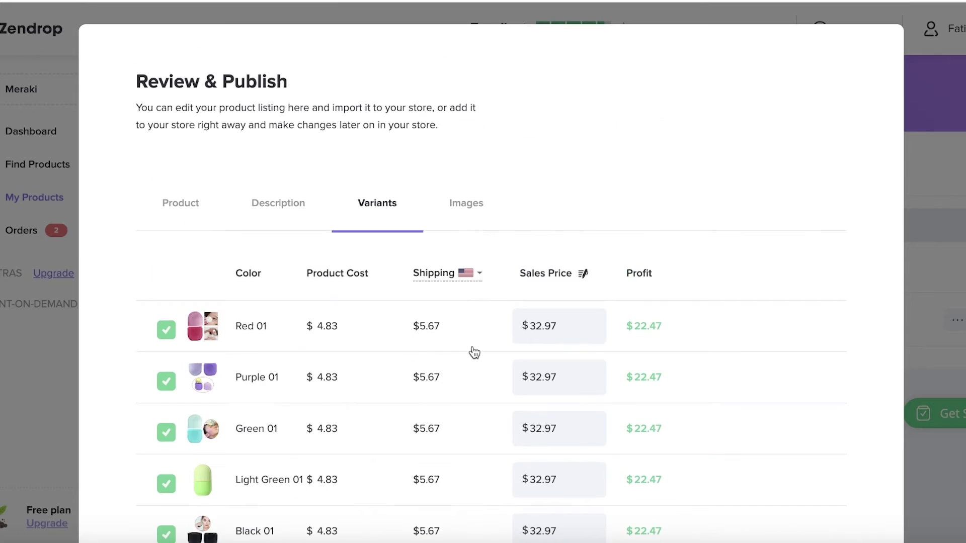
left_click(584, 277)
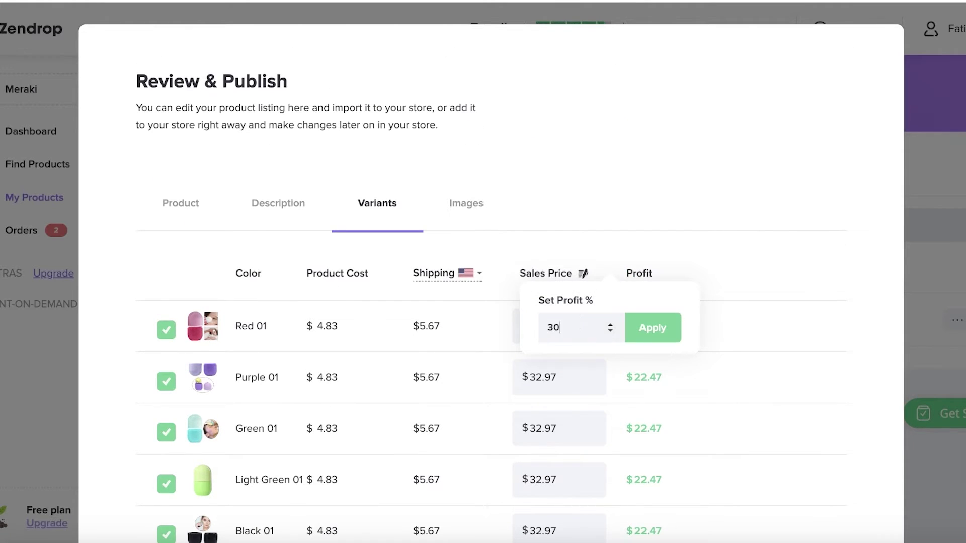
left_click(651, 328)
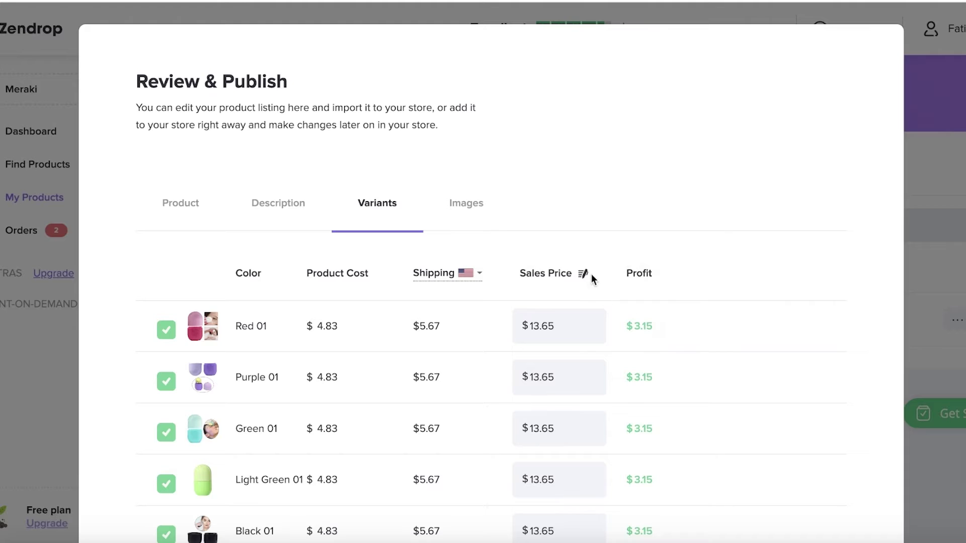
scroll(568, 305, "down", 1)
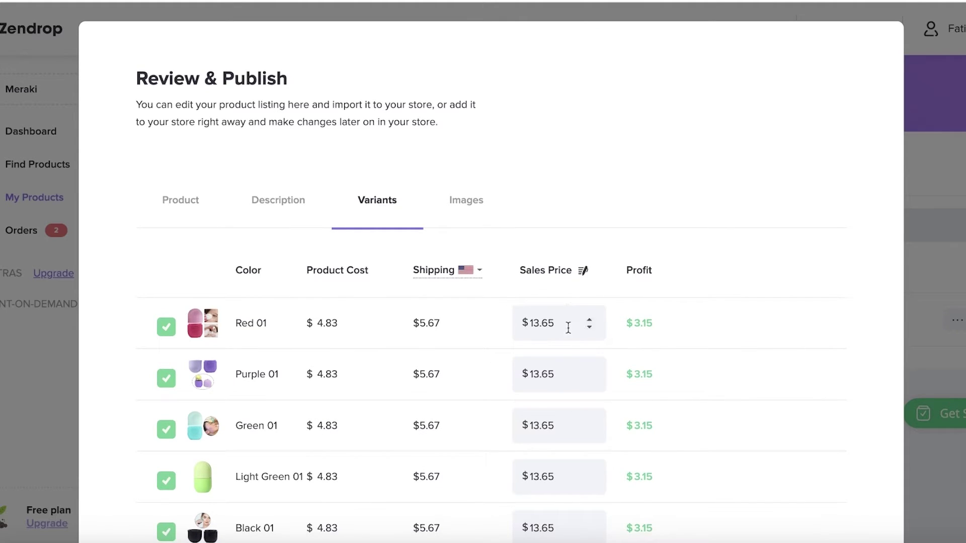
- Apply a 40% profit to all the variants' sales prices and review the recalculated prices
left_click(584, 272)
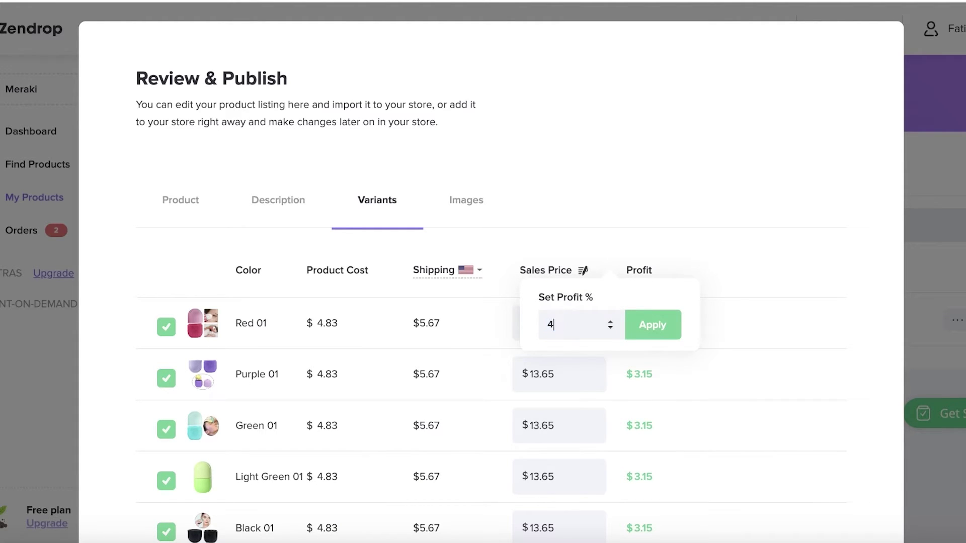
left_click(627, 337)
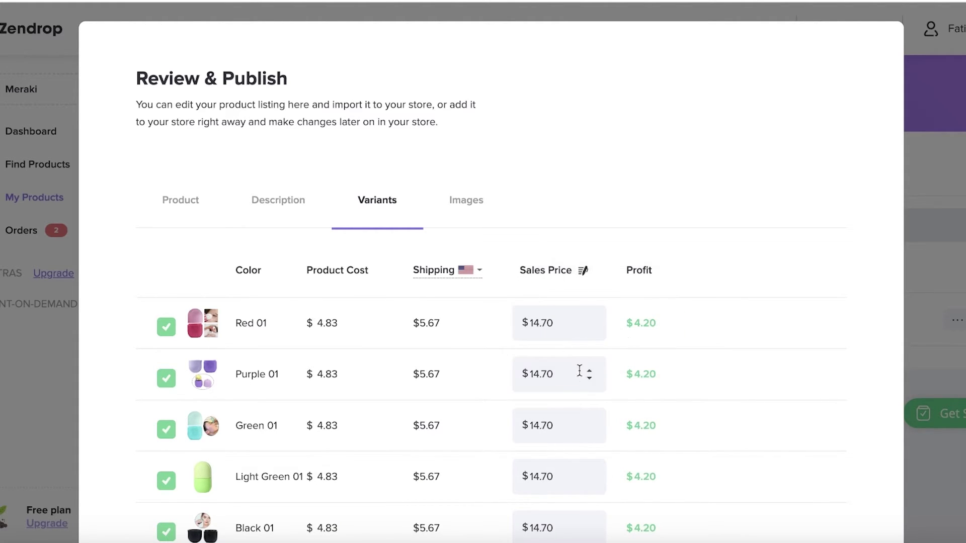
scroll(580, 364, "down", 3)
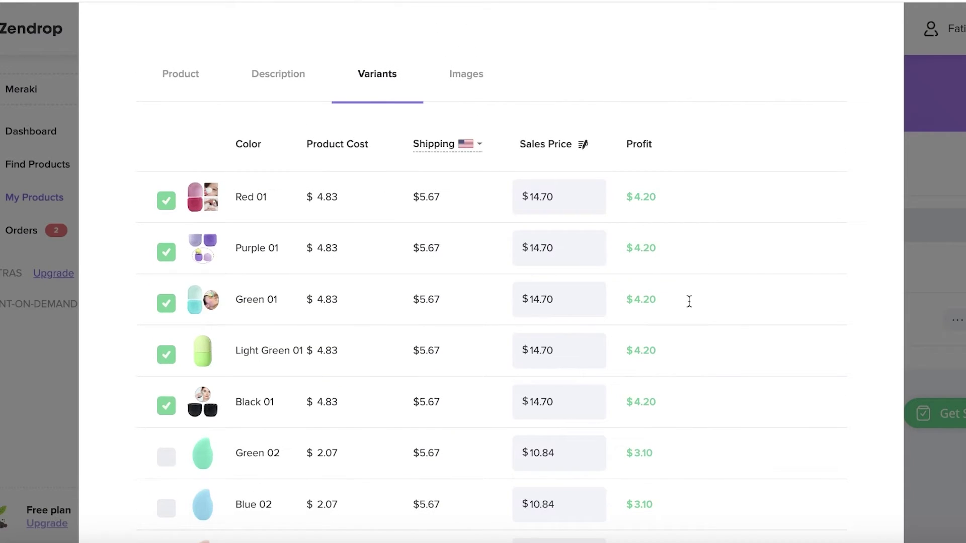
scroll(502, 146, "down", 10)
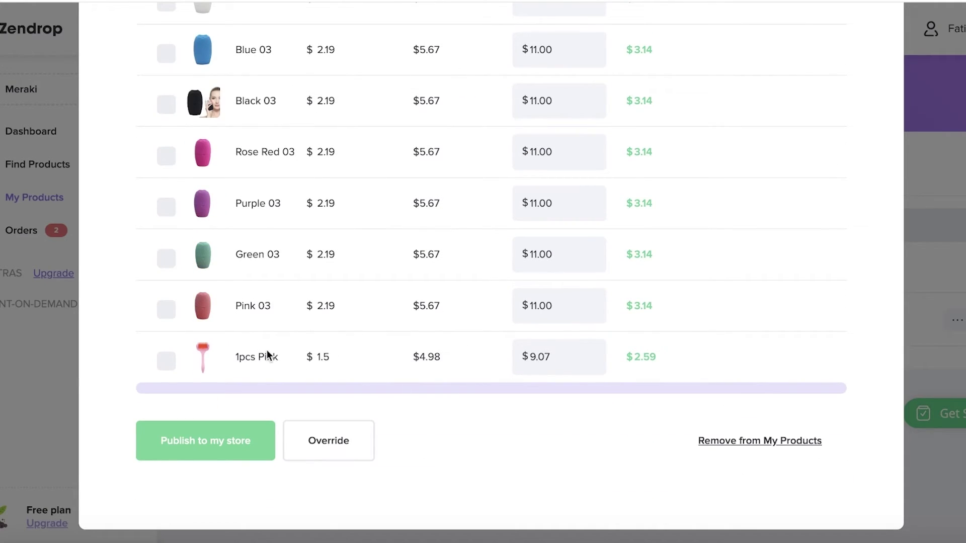
- Exclude the images of the teardrop-shaped 02 rollers and the pink stick roller from the product's images
left_click(209, 434)
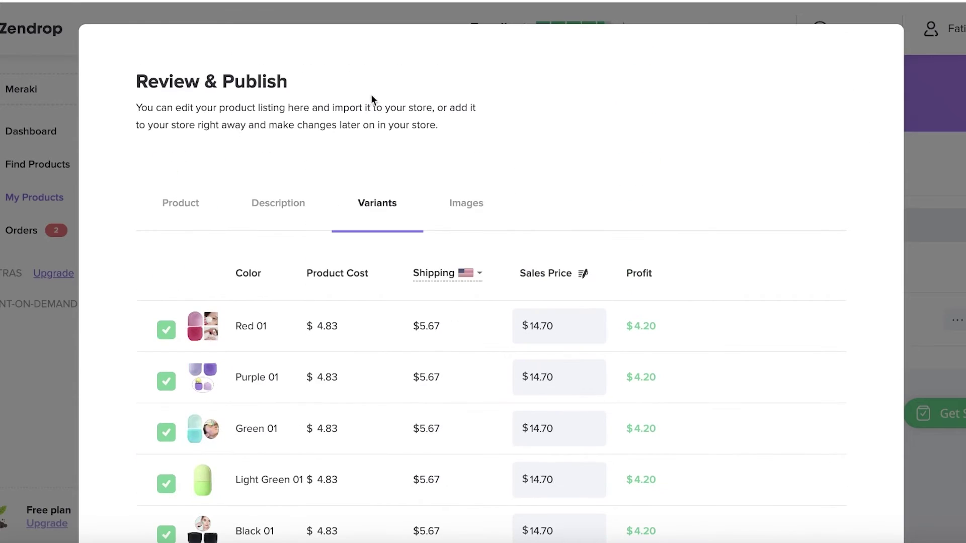
left_click(464, 204)
scroll(367, 220, "down", 4)
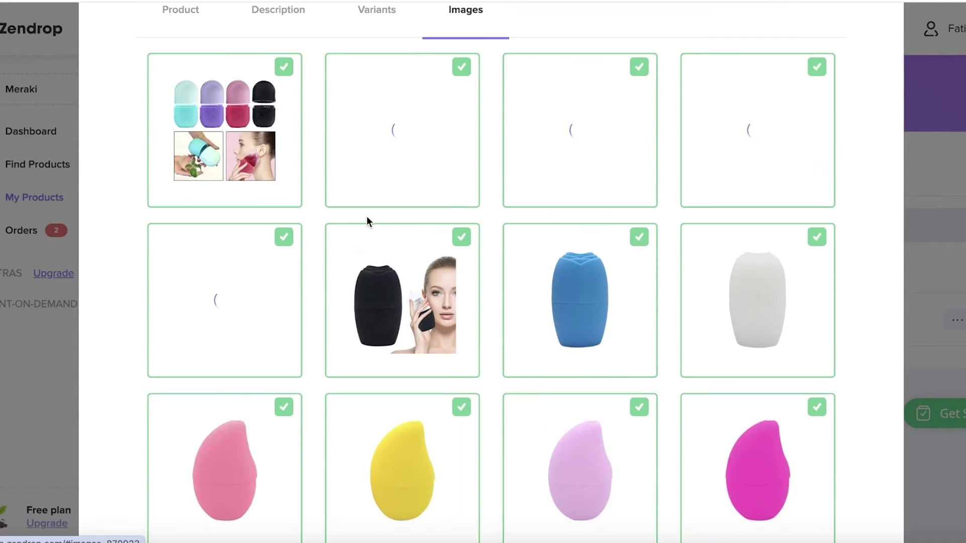
scroll(367, 220, "down", 8)
left_click(256, 90)
left_click(225, 244)
left_click(395, 254)
left_click(576, 255)
left_click(755, 249)
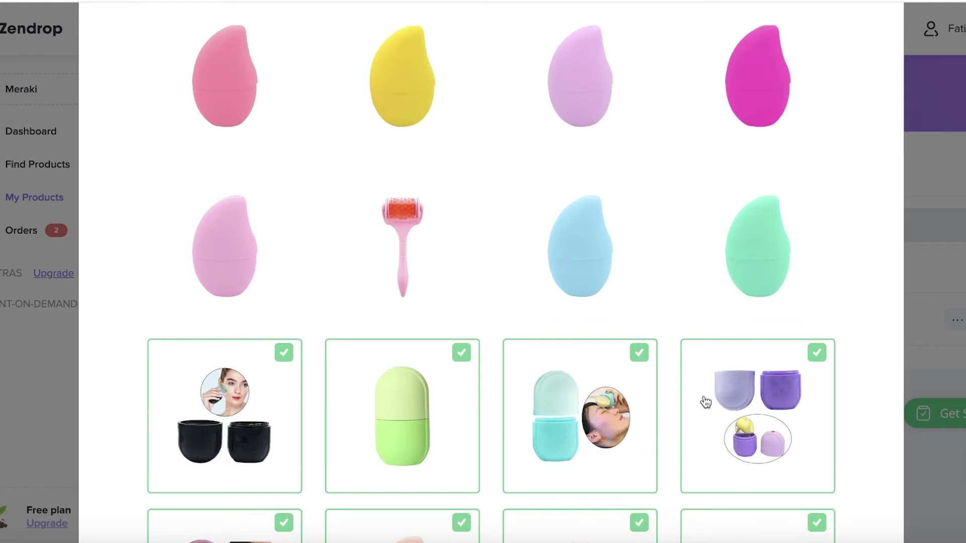
- Exclude the Black 01, Light Green 01, Green 01, Purple 01 and Skin 02 images
left_click(433, 402)
left_click(258, 399)
left_click(783, 449)
scroll(654, 377, "down", 4)
left_click(459, 382)
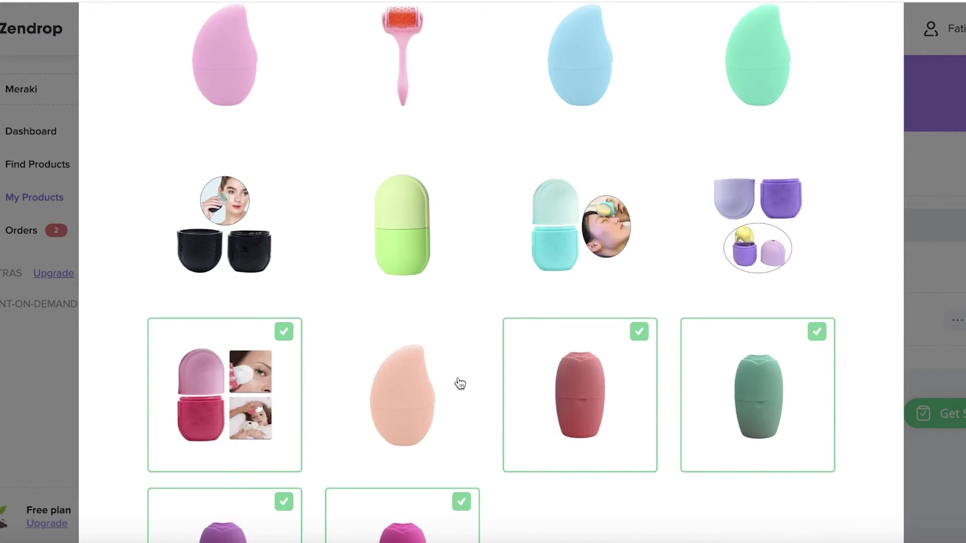
- Exclude the Pink 03, Green 03, Purple 03 and Rose Red 03 images and keep the Red 01 image
scroll(460, 383, "down", 4)
left_click(206, 282)
left_click(211, 353)
left_click(451, 358)
left_click(566, 262)
left_click(745, 241)
left_click(247, 239)
- Exclude the duplicate group photo, the repeated collage and the Black 03 image, and publish the product to the store
scroll(249, 242, "up", 10)
scroll(255, 247, "down", 3)
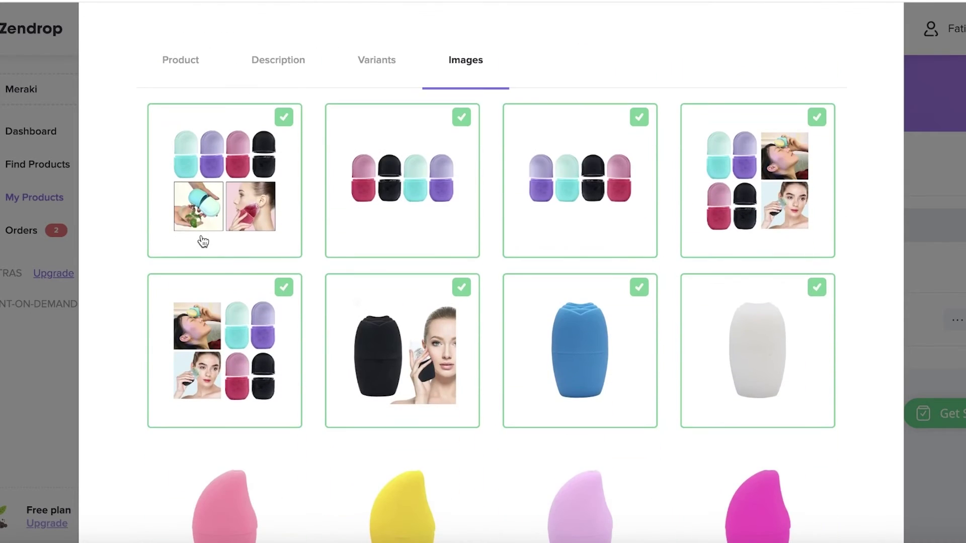
left_click(585, 173)
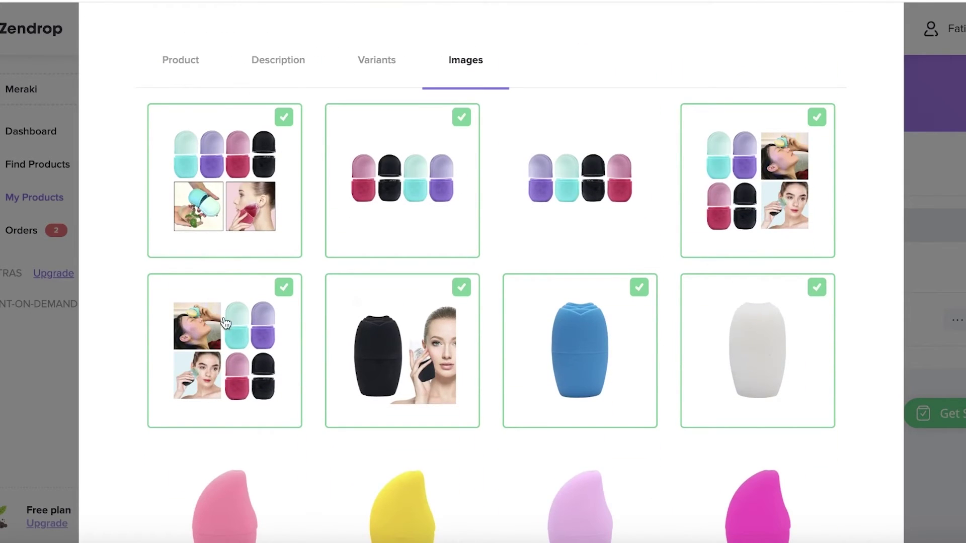
left_click(229, 326)
left_click(423, 332)
scroll(426, 331, "down", 15)
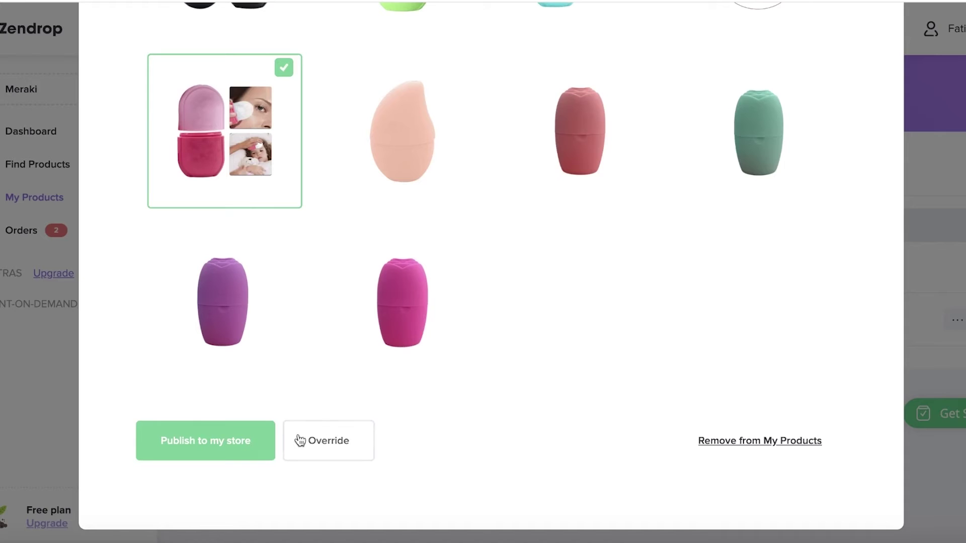
left_click(242, 442)
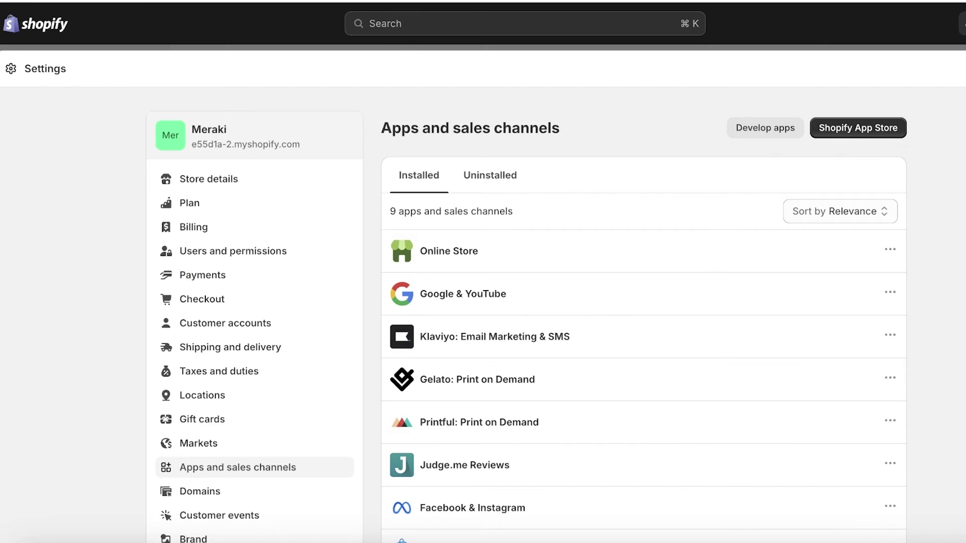
- Switch to the Shopify admin, view the live store and open the Reusable Ice Cooling Face Muscle Therapy Roller's page
key("Escape")
left_click(95, 251)
left_click(93, 273)
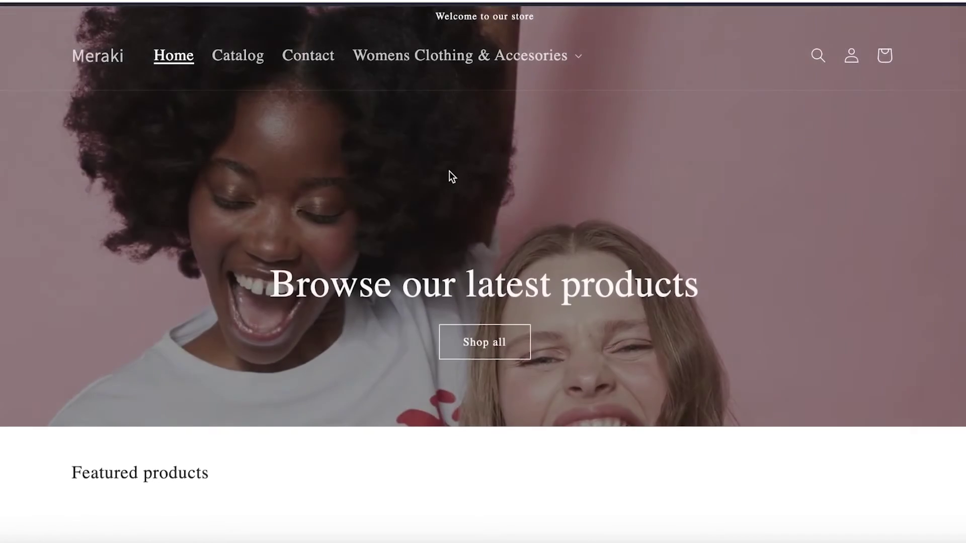
scroll(449, 179, "down", 15)
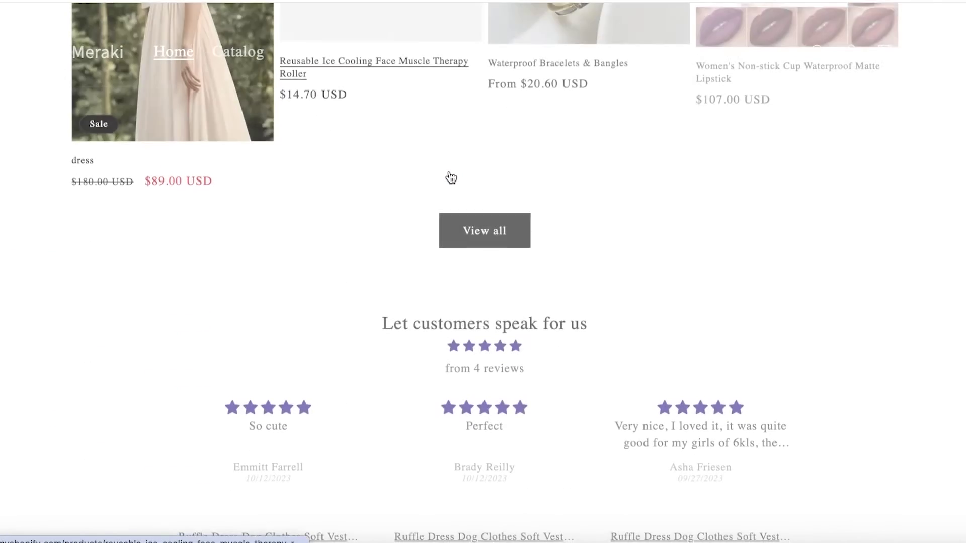
scroll(448, 177, "up", 5)
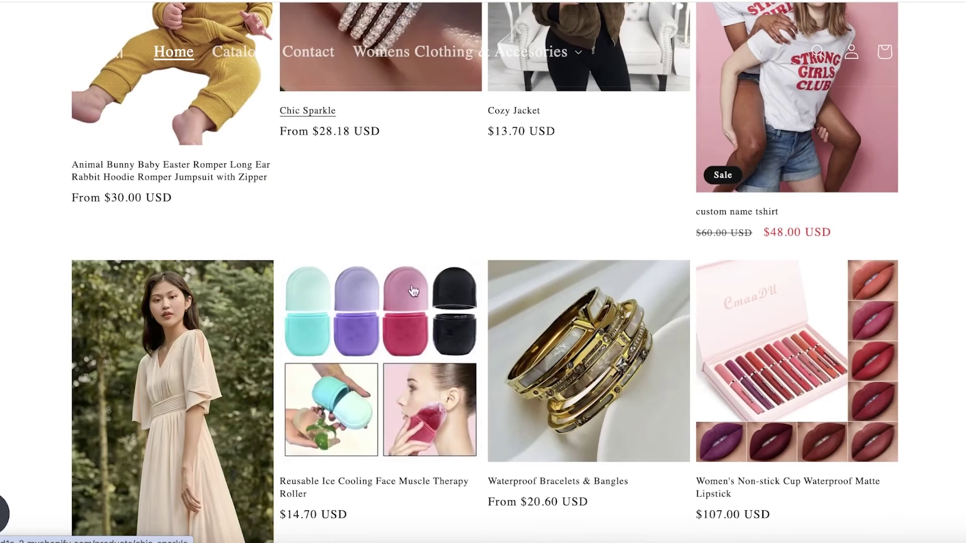
left_click(410, 261)
- Add one Red 01 roller to the cart and proceed to checkout
scroll(597, 224, "down", 3)
scroll(599, 226, "down", 3)
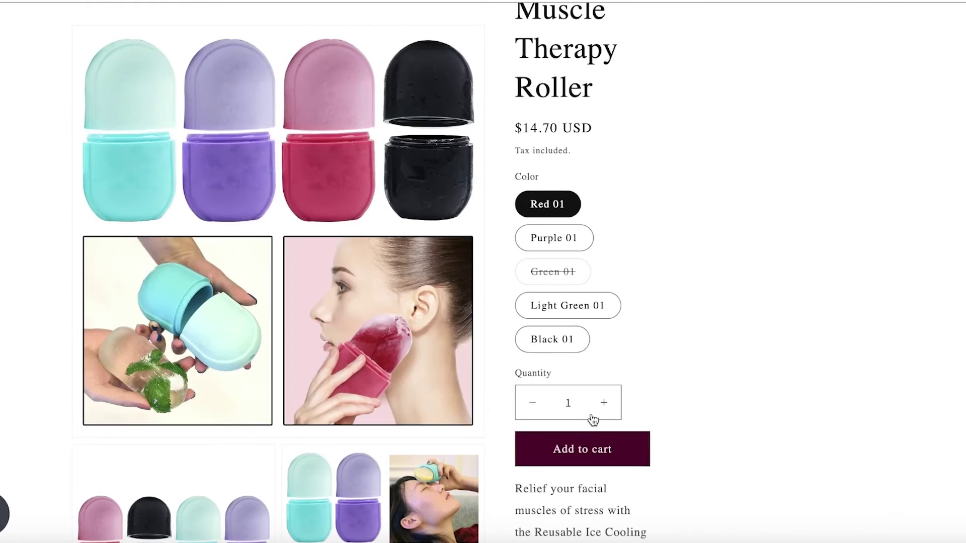
left_click(593, 446)
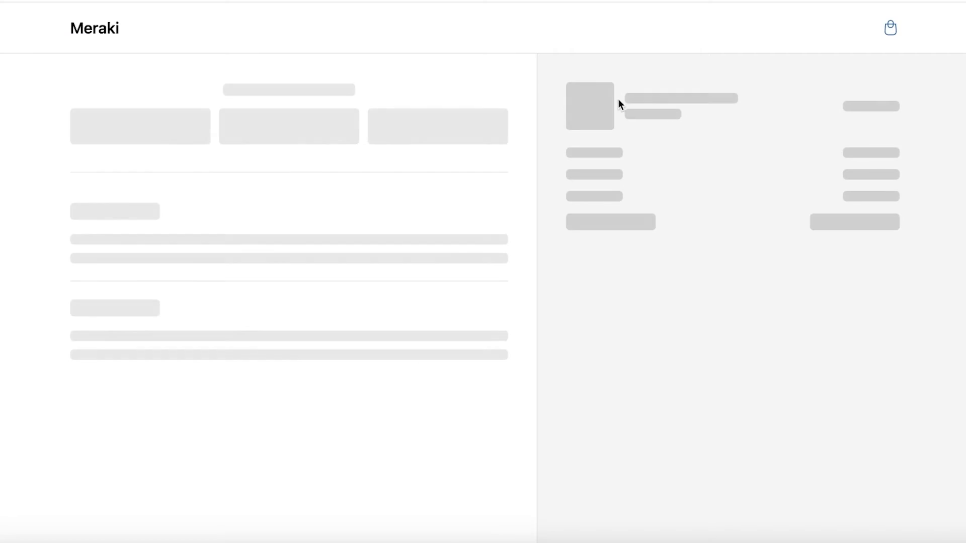
- Select payment option "a" in the checkout, and open the saved shipping address for editing and save it
scroll(392, 252, "down", 4)
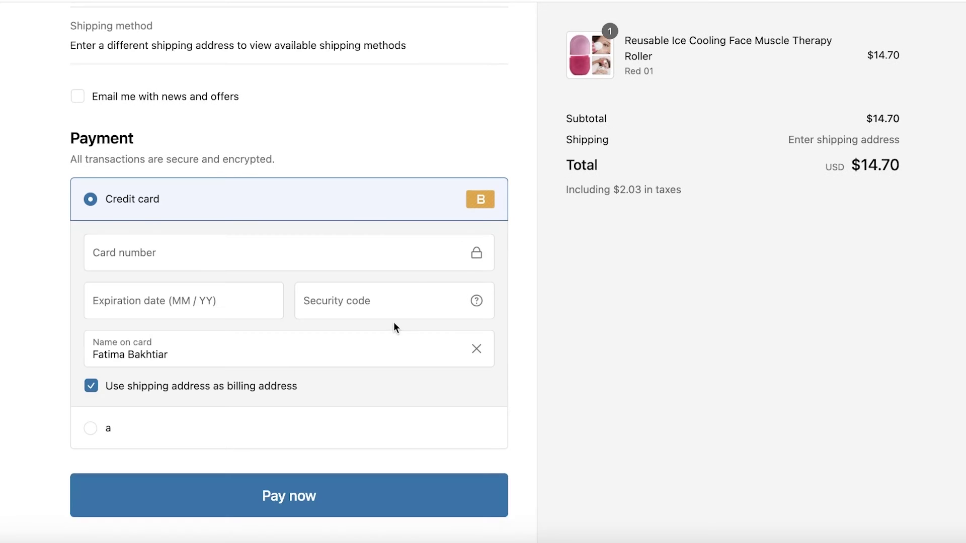
left_click(486, 356)
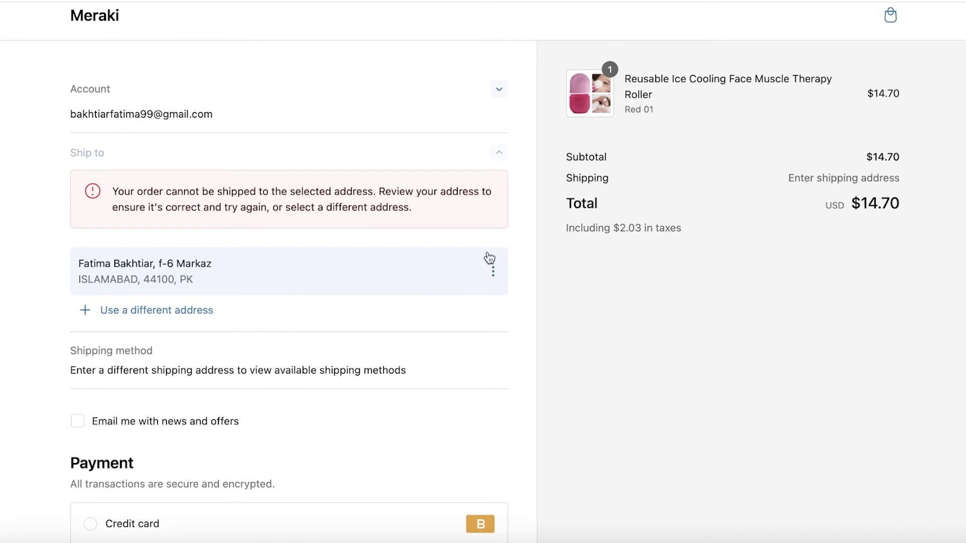
left_click(493, 271)
left_click(494, 236)
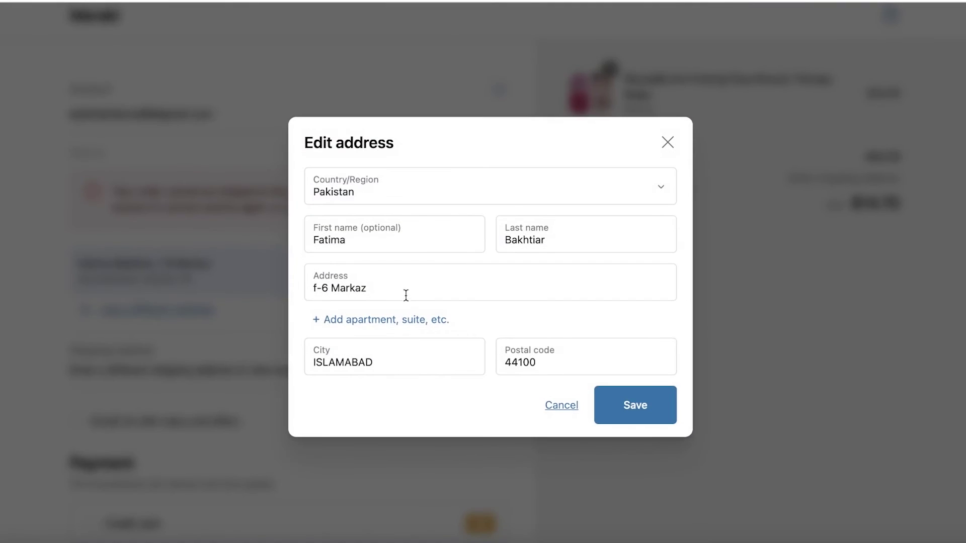
left_click(624, 342)
left_click(644, 425)
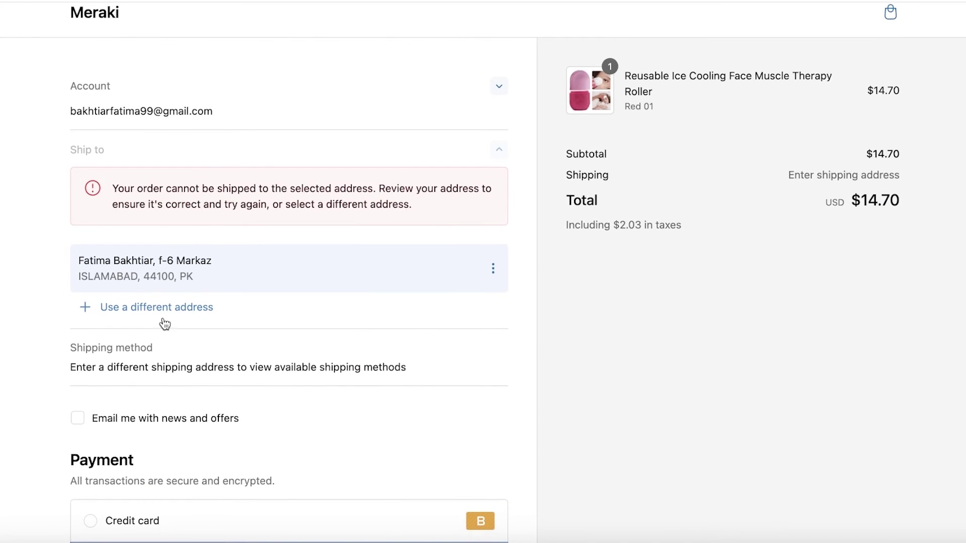
- Try to place the order with payment option "a" and the billing address same as the shipping address
scroll(190, 321, "down", 7)
left_click(226, 457)
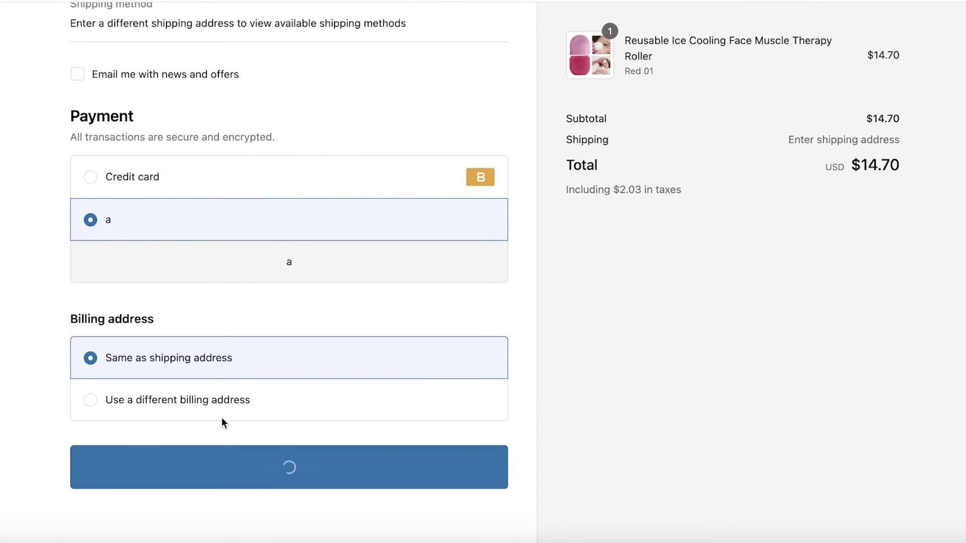
scroll(166, 241, "down", 5)
left_click(98, 294)
scroll(102, 291, "up", 6)
scroll(445, 165, "down", 10)
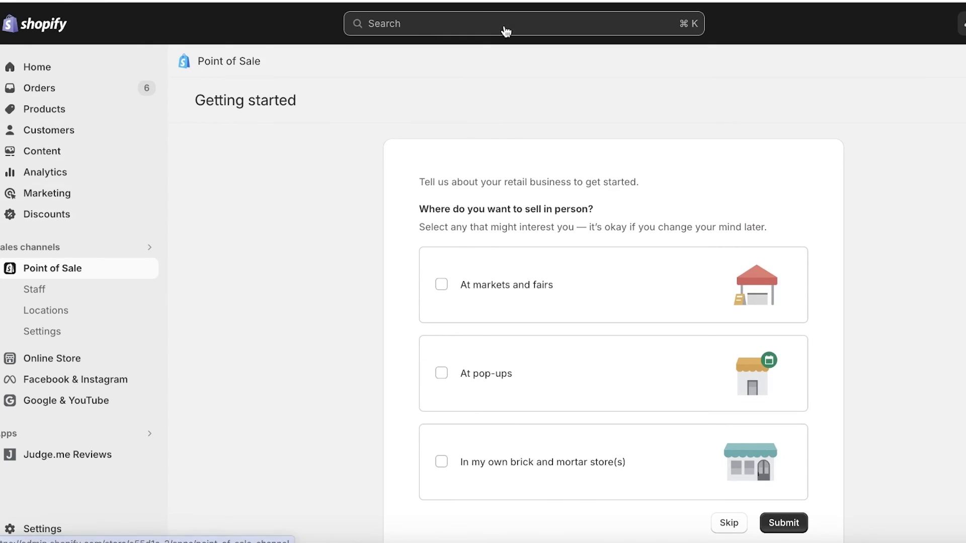
- Switch to the Shopify admin, go to Orders and examine the details of the newest unfulfilled order
left_click(61, 95)
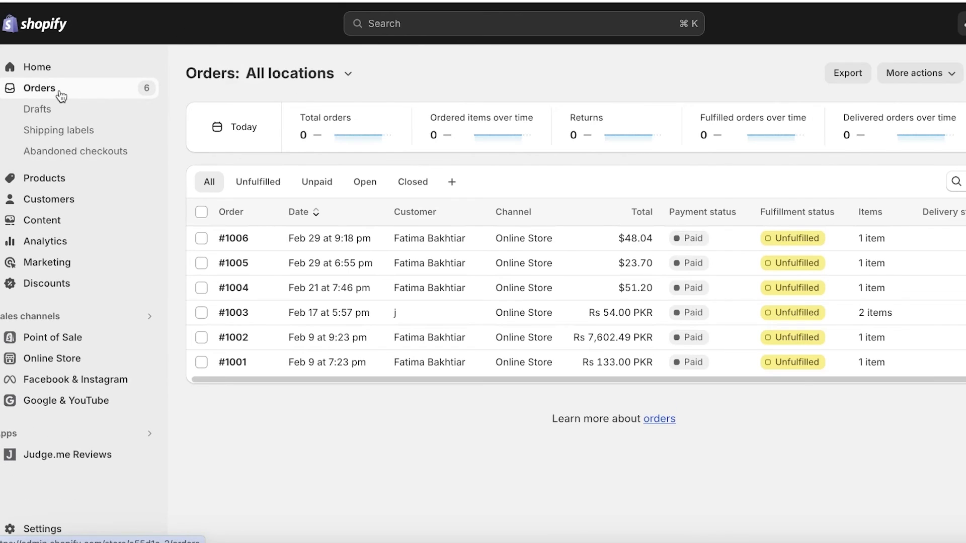
left_click(767, 236)
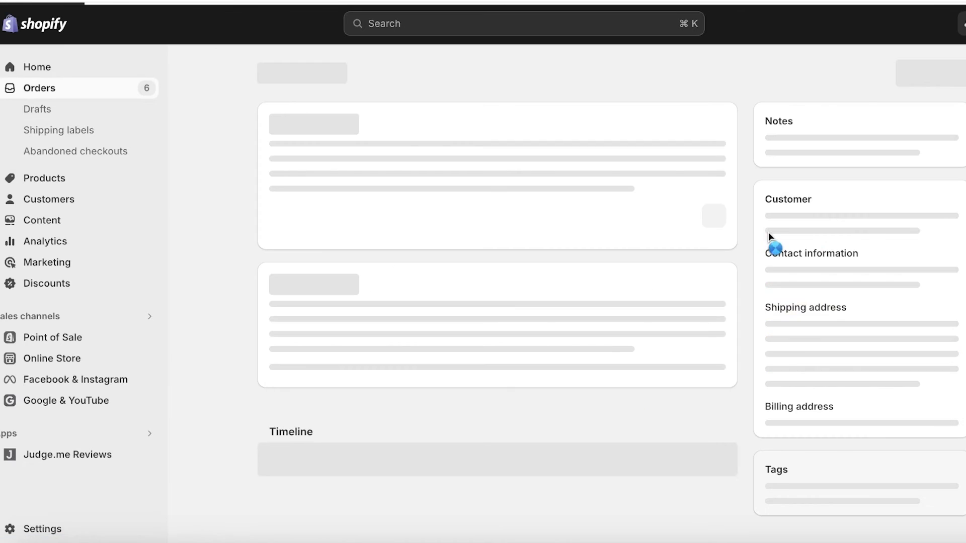
scroll(647, 176, "down", 3)
scroll(604, 207, "up", 1)
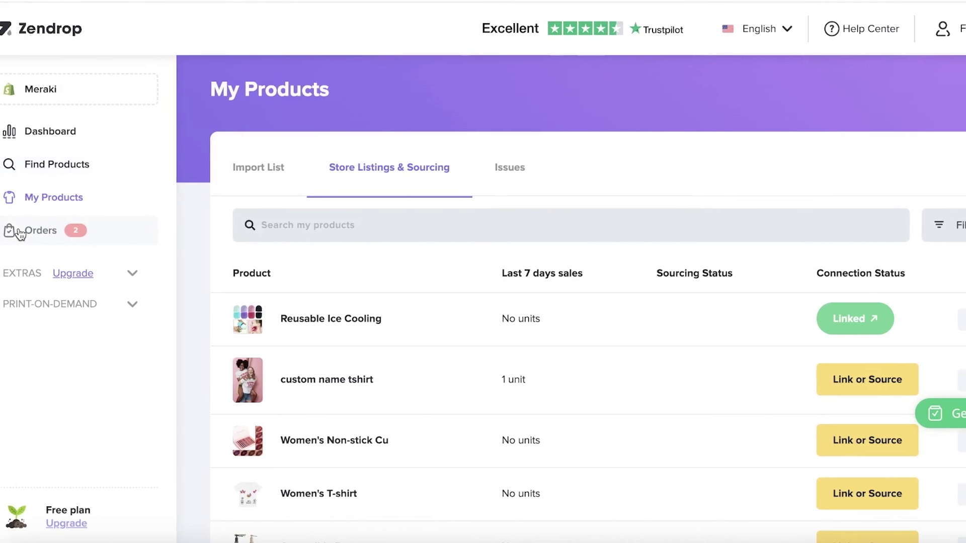
- Switch to Zendrop, go to Orders and start fulfilling the unpaid order totalling $12.23
left_click(20, 231)
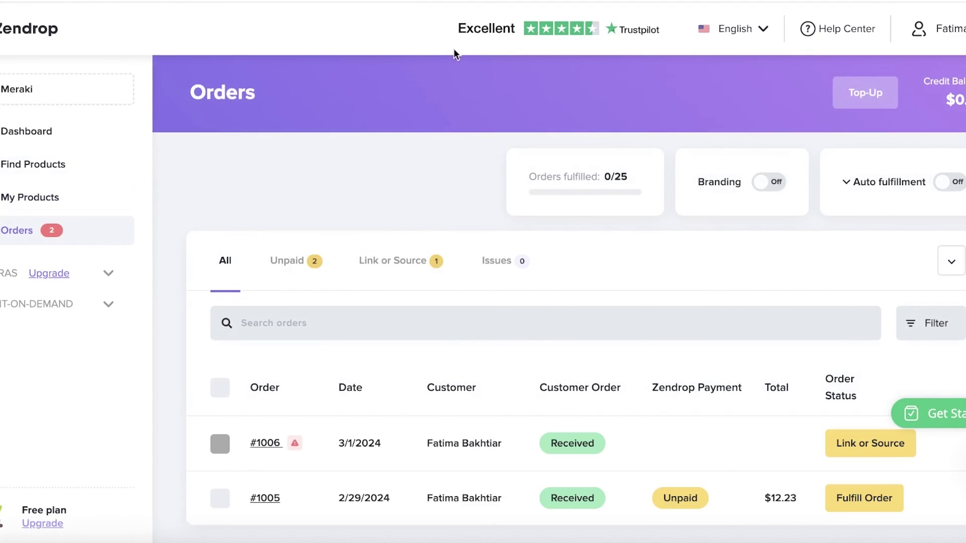
scroll(498, 209, "down", 1)
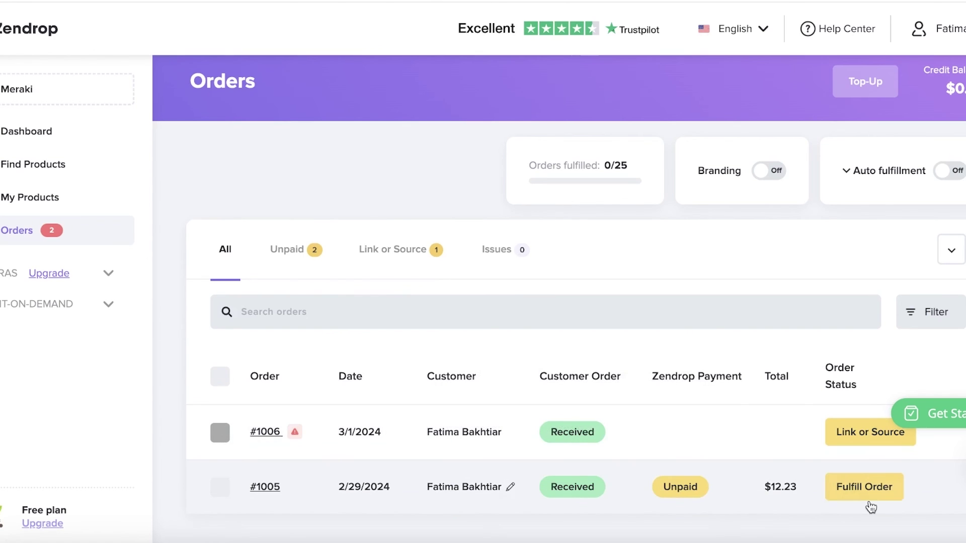
left_click(863, 479)
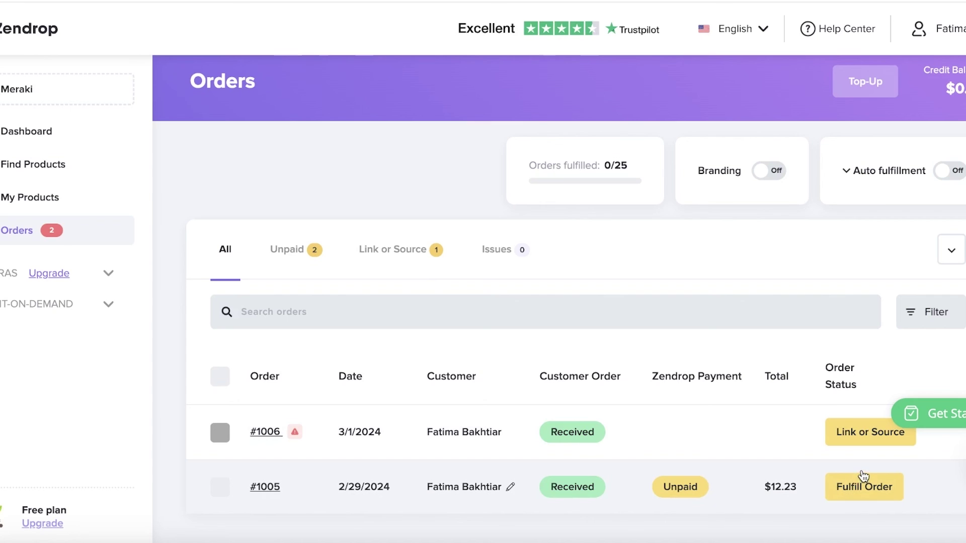